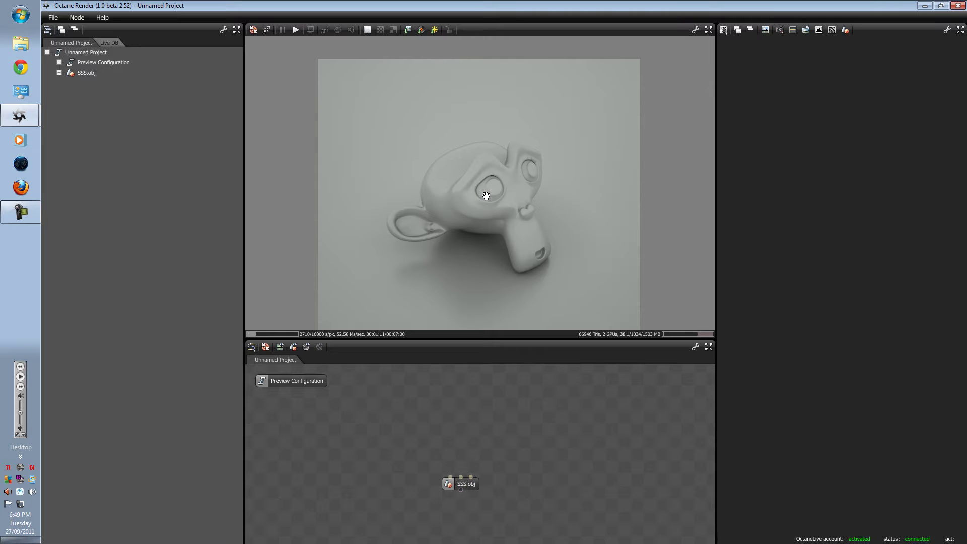
- Orbit around the monkey and pick the backdrop's ground material from the render to inspect it
{"action": "left_click_drag", "start_coordinate": [521, 280], "coordinate": [521, 255]}
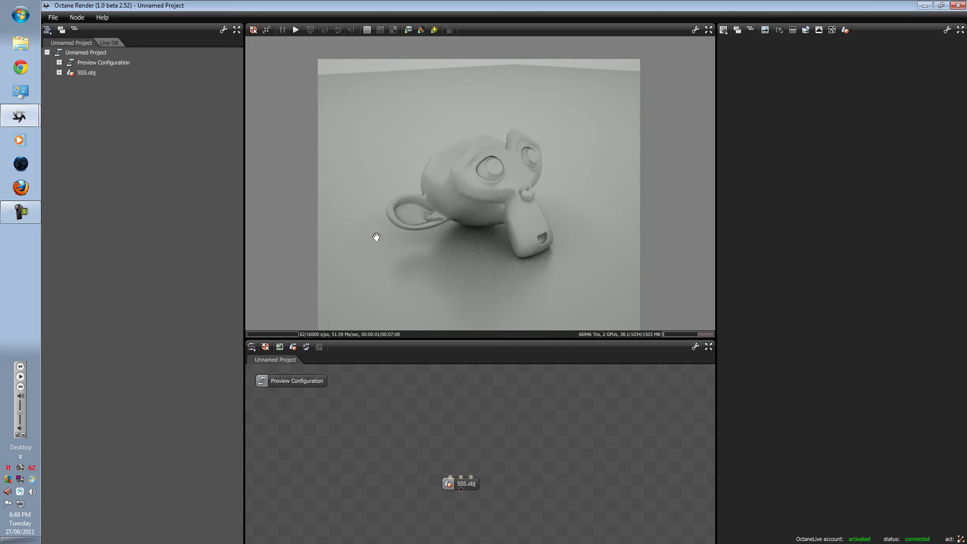
{"action": "left_click_drag", "start_coordinate": [574, 207], "coordinate": [466, 160]}
{"action": "left_click", "coordinate": [337, 30]}
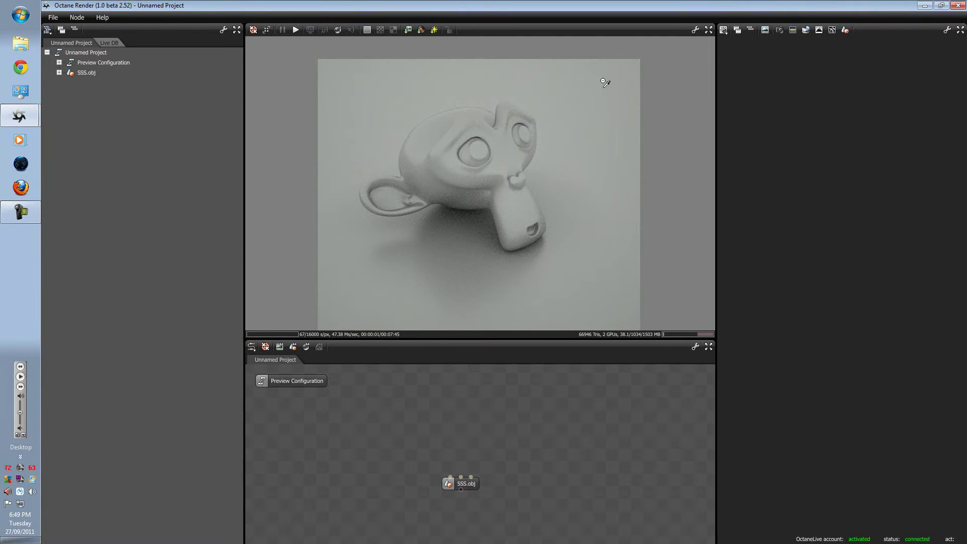
{"action": "left_click", "coordinate": [605, 81]}
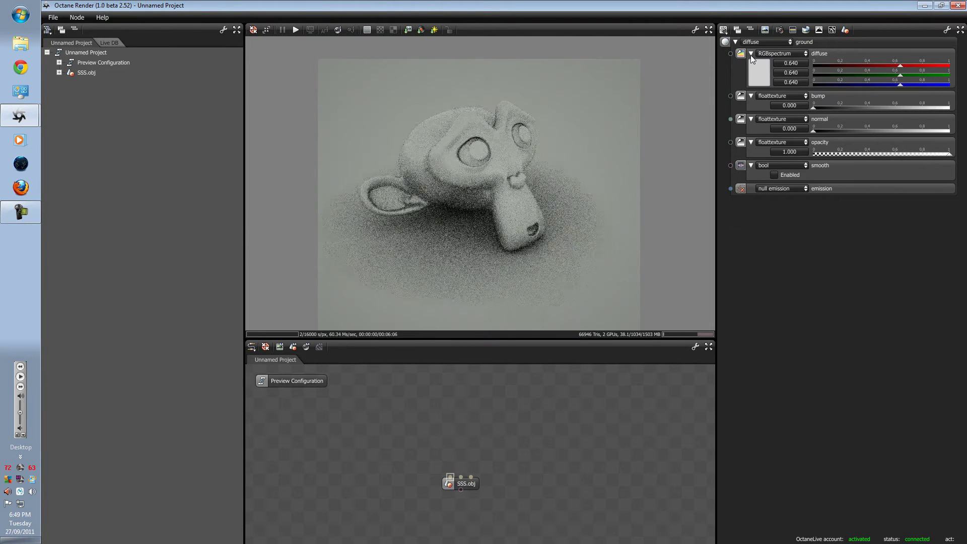
- Switch the preview environment to daylight with the sun at longitude 31.4005, latitude 30.5911
{"action": "left_click", "coordinate": [805, 29]}
{"action": "left_click", "coordinate": [804, 30]}
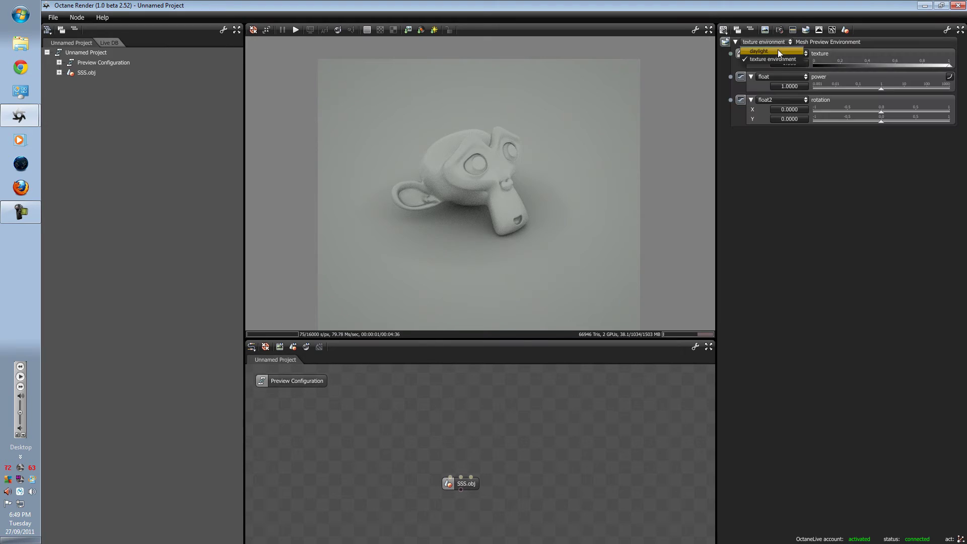
{"action": "left_click", "coordinate": [895, 91]}
{"action": "left_click_drag", "start_coordinate": [894, 91], "coordinate": [869, 93]}
{"action": "scroll", "coordinate": [516, 165], "scroll_direction": "up", "scroll_amount": 5}
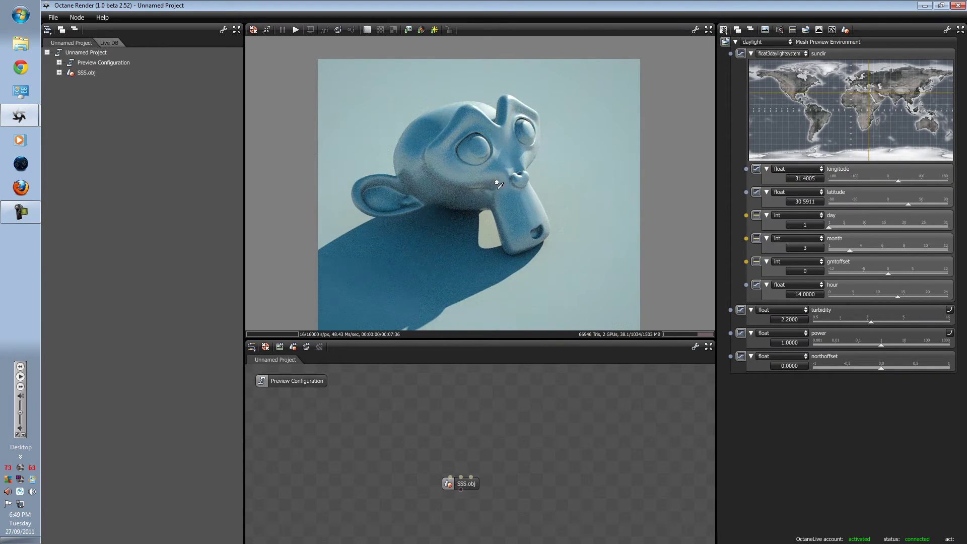
{"action": "left_click_drag", "start_coordinate": [532, 173], "coordinate": [490, 173]}
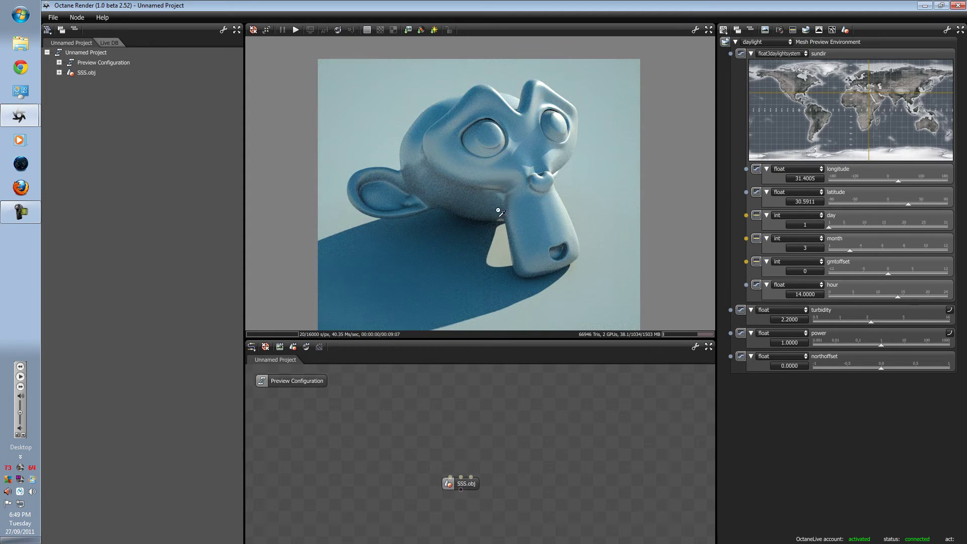
{"action": "left_click_drag", "start_coordinate": [466, 487], "coordinate": [472, 526]}
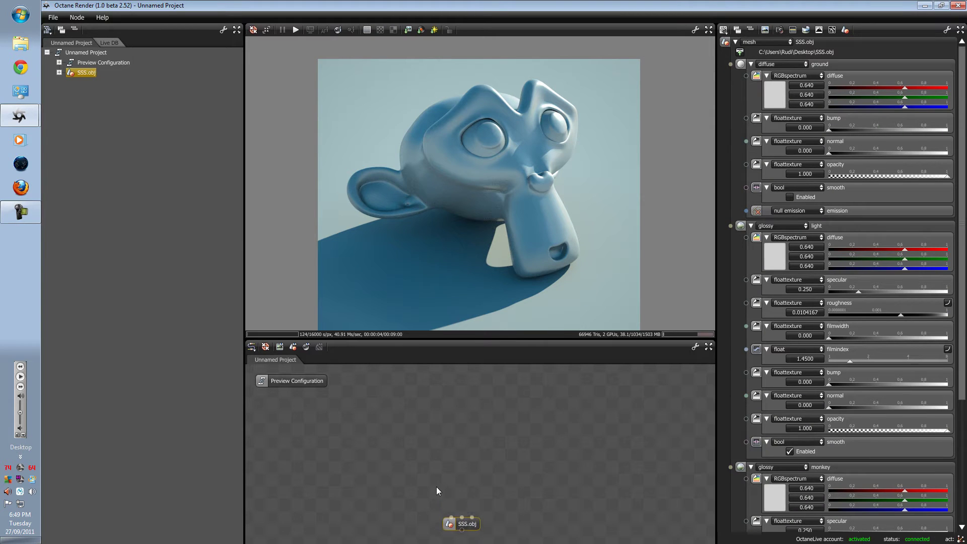
- Add a Mix Material node and review its 0.500 amount and material parameters
{"action": "right_click", "coordinate": [433, 464]}
{"action": "mouse_move", "coordinate": [448, 466]}
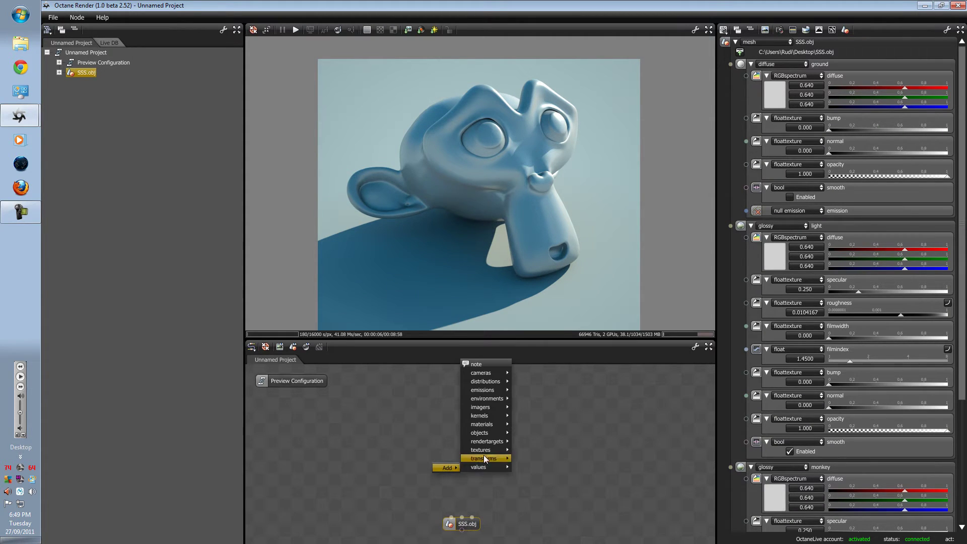
{"action": "mouse_move", "coordinate": [484, 426]}
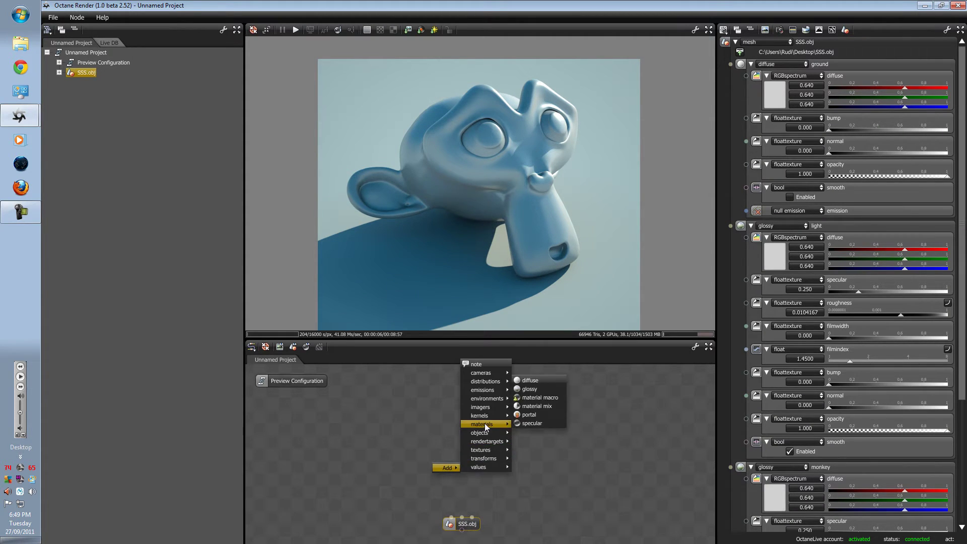
{"action": "left_click", "coordinate": [535, 406]}
{"action": "left_click_drag", "start_coordinate": [434, 473], "coordinate": [447, 451]}
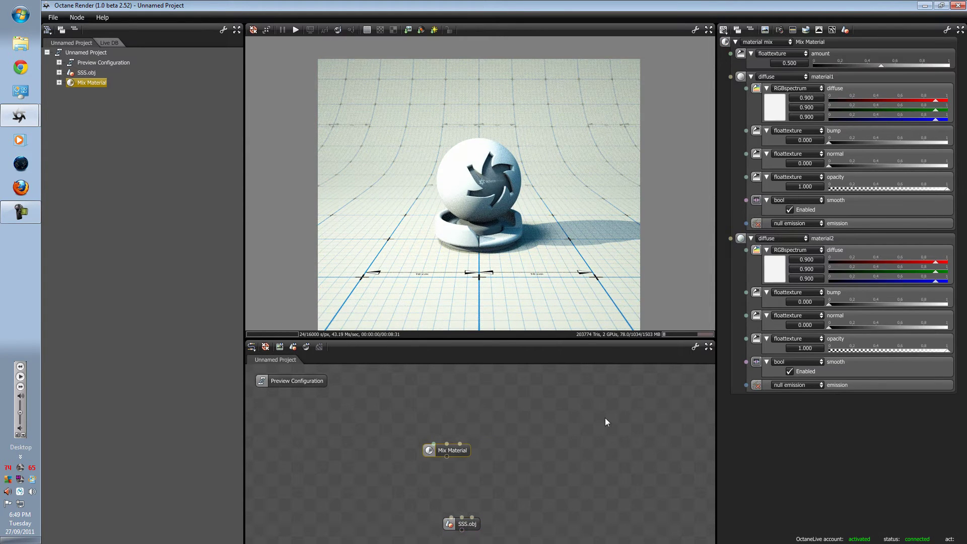
{"action": "left_click", "coordinate": [754, 29]}
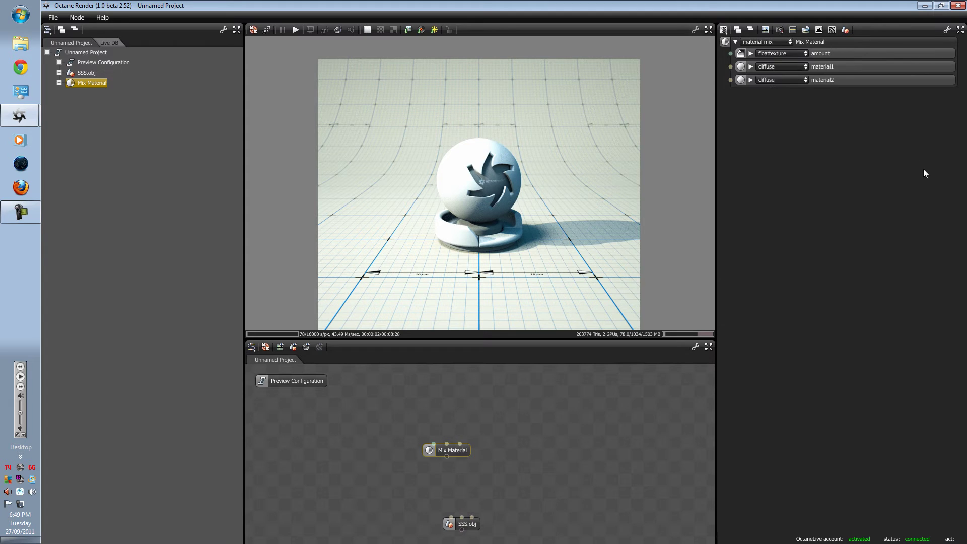
{"action": "left_click", "coordinate": [750, 54]}
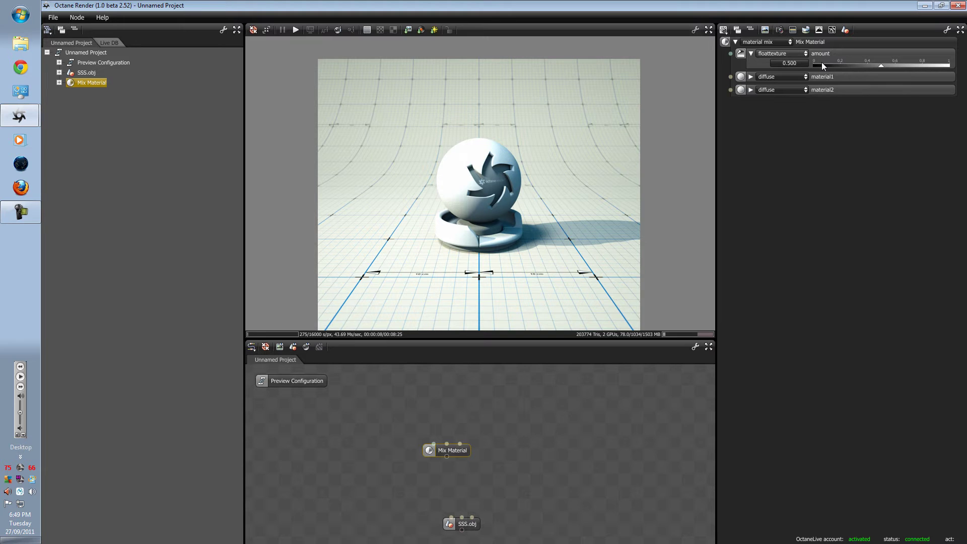
{"action": "left_click", "coordinate": [751, 90]}
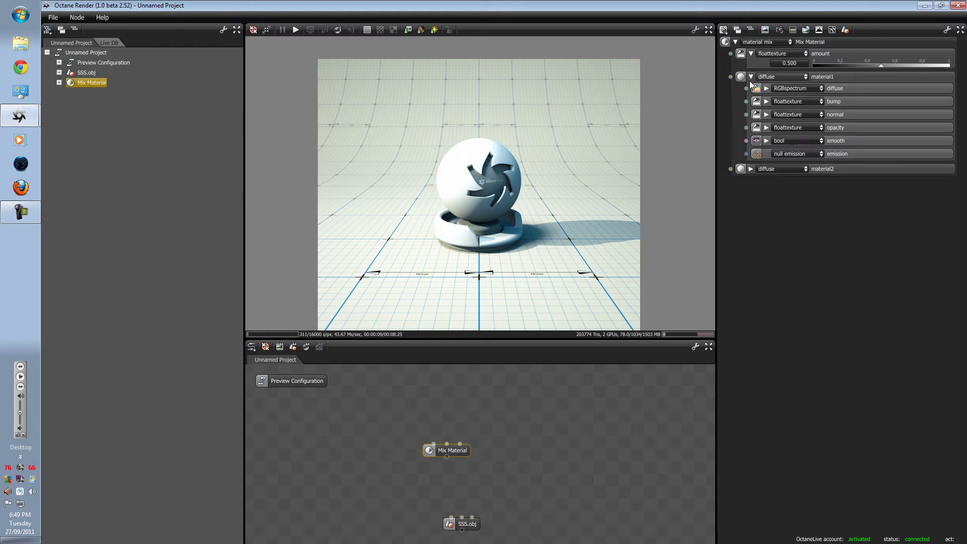
{"action": "left_click", "coordinate": [750, 89]}
{"action": "left_click", "coordinate": [750, 89]}
{"action": "left_click", "coordinate": [751, 89]}
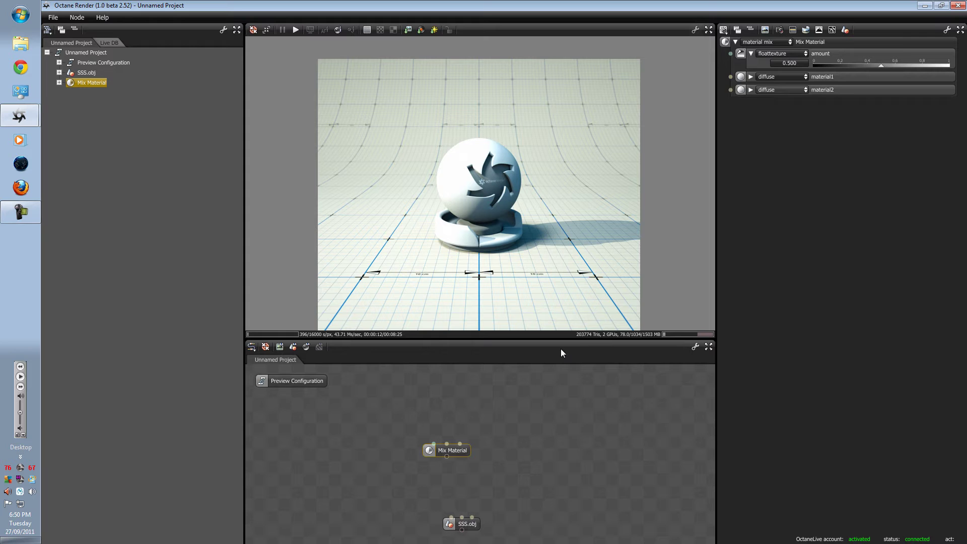
- Wire the Mix Material into SSS.obj and place it just above the mesh node
{"action": "left_click_drag", "start_coordinate": [451, 451], "coordinate": [472, 526]}
{"action": "left_click", "coordinate": [471, 526]}
{"action": "left_click_drag", "start_coordinate": [474, 438], "coordinate": [456, 479]}
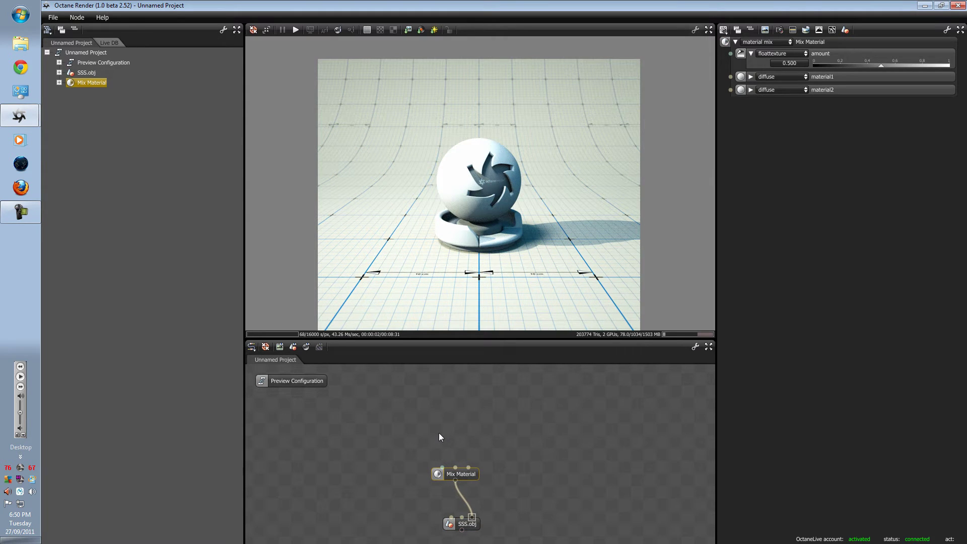
- Add a Glossy Material node and a Specular Material node to the graph
{"action": "right_click", "coordinate": [418, 423]}
{"action": "mouse_move", "coordinate": [446, 424]}
{"action": "mouse_move", "coordinate": [475, 383]}
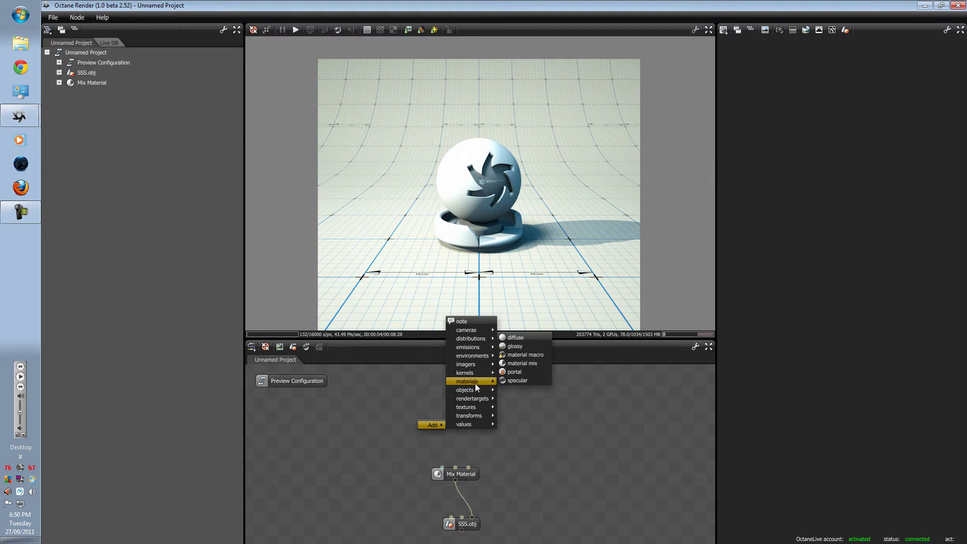
{"action": "left_click", "coordinate": [514, 346]}
{"action": "left_click_drag", "start_coordinate": [446, 434], "coordinate": [413, 434]}
{"action": "right_click", "coordinate": [474, 426]}
{"action": "mouse_move", "coordinate": [489, 427]}
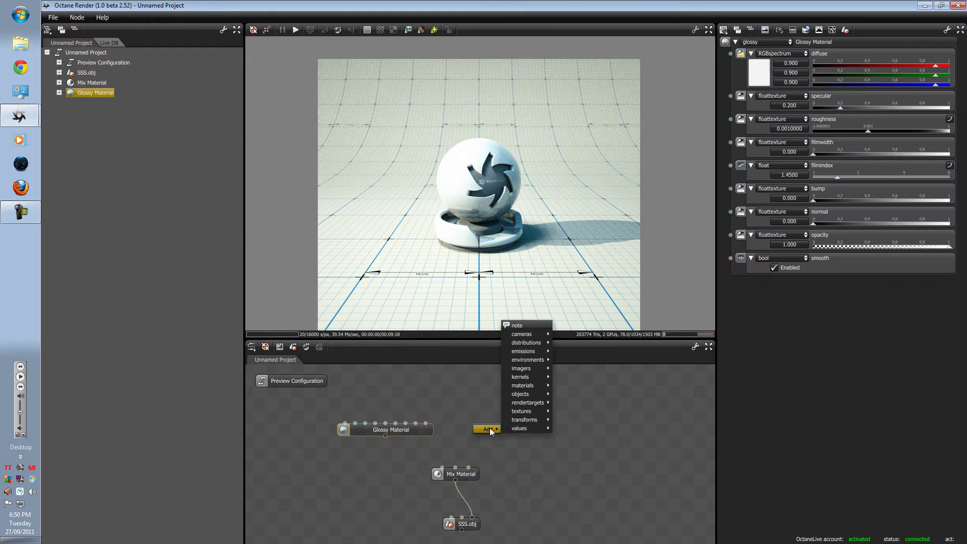
{"action": "mouse_move", "coordinate": [522, 385]}
{"action": "left_click", "coordinate": [574, 403]}
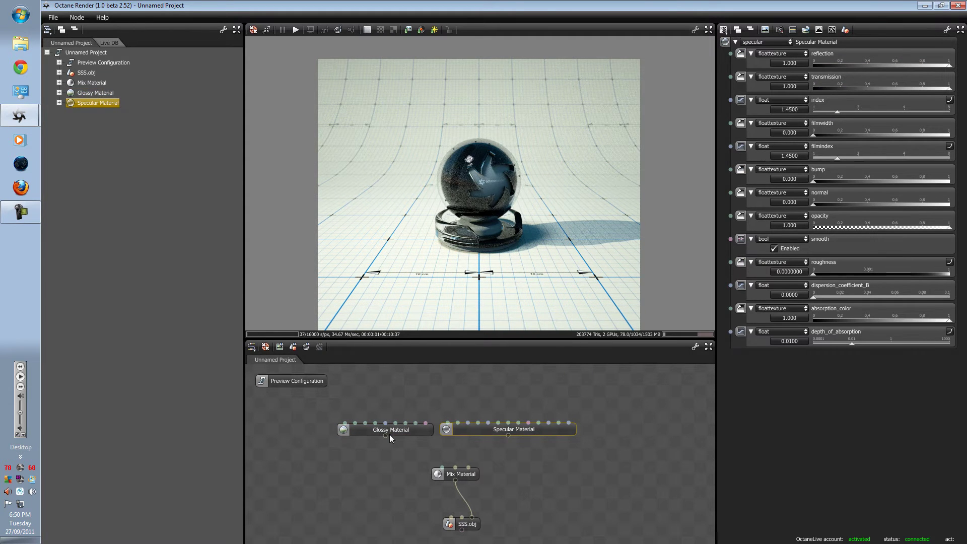
- Wire Glossy into the Mix Material; set Specular depth_of_absorption 1000 and dispersion_coefficient_B 0.1
{"action": "left_click_drag", "start_coordinate": [385, 435], "coordinate": [508, 436]}
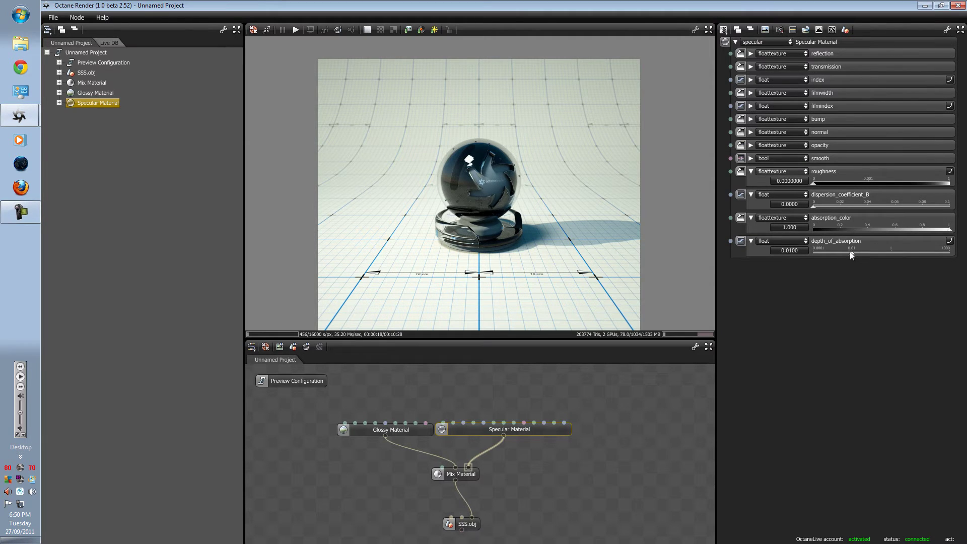
{"action": "left_click_drag", "start_coordinate": [850, 252], "coordinate": [951, 251]}
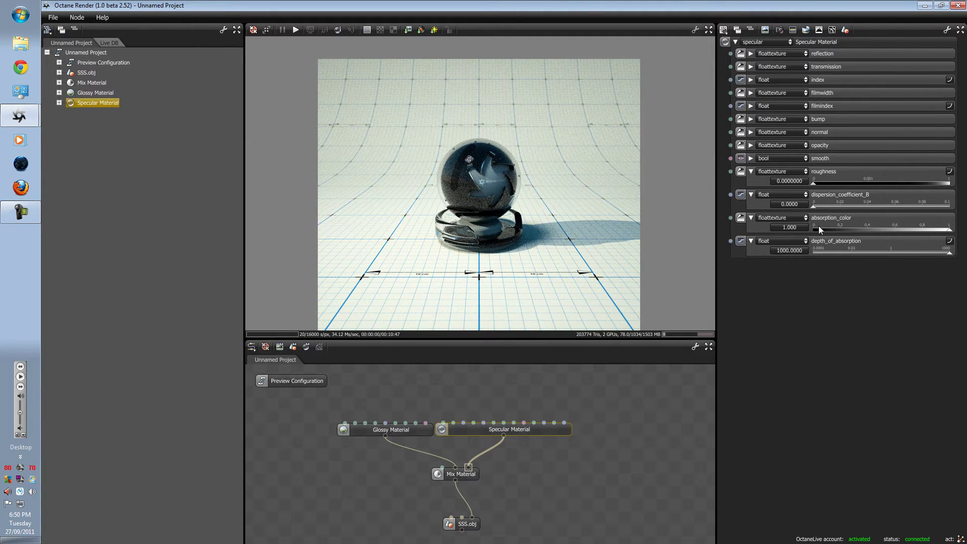
{"action": "left_click_drag", "start_coordinate": [822, 205], "coordinate": [950, 205]}
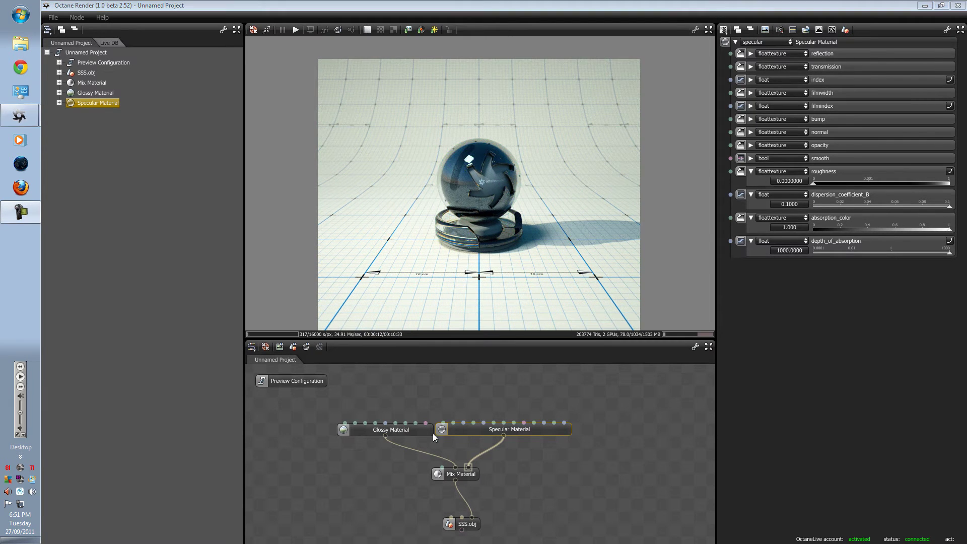
- Add an RGBSpectrum node feeding the Specular Material's transmission
{"action": "left_click", "coordinate": [543, 460]}
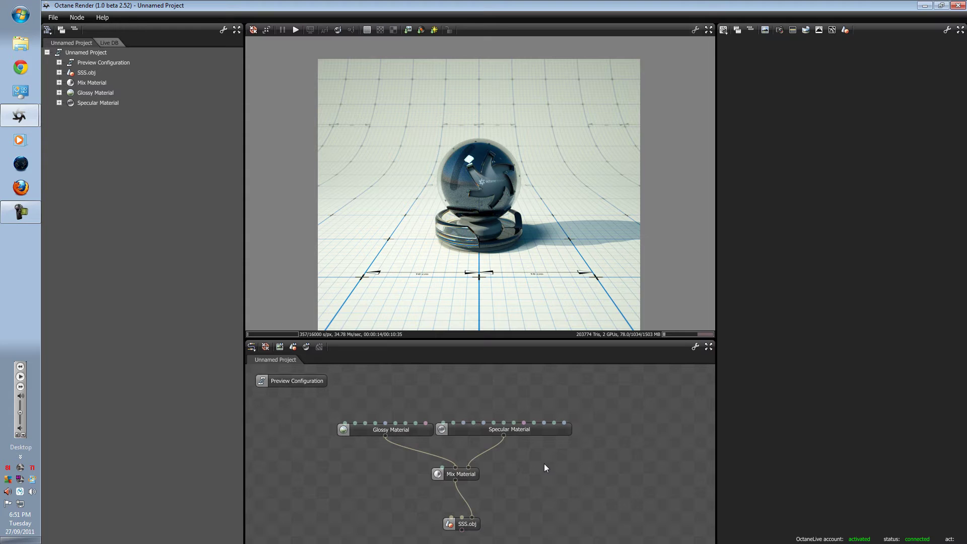
{"action": "mouse_move", "coordinate": [507, 463]}
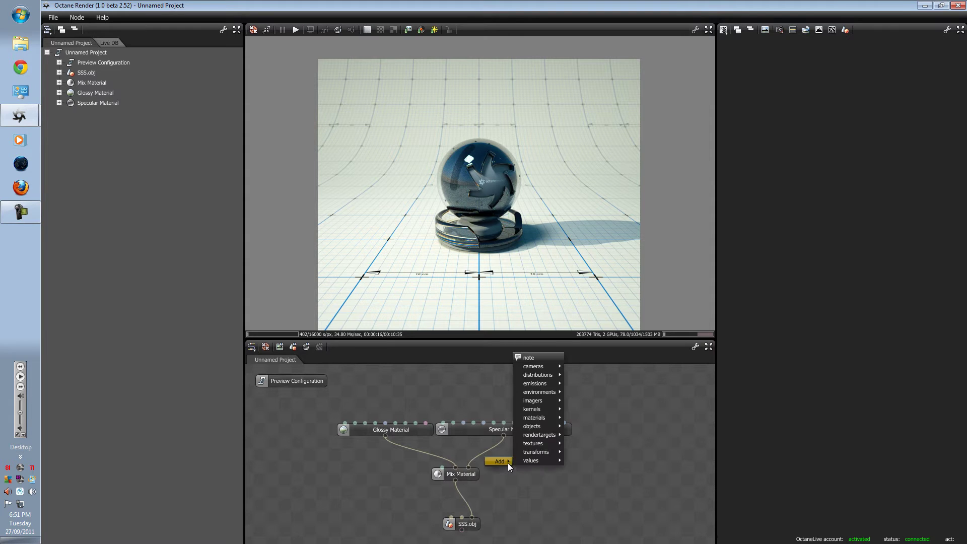
{"action": "mouse_move", "coordinate": [543, 417]}
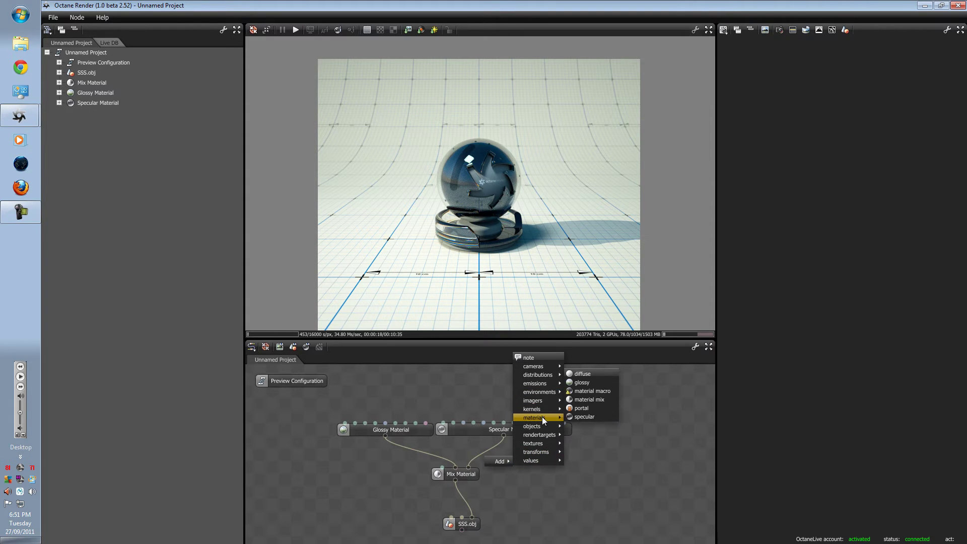
{"action": "mouse_move", "coordinate": [543, 441]}
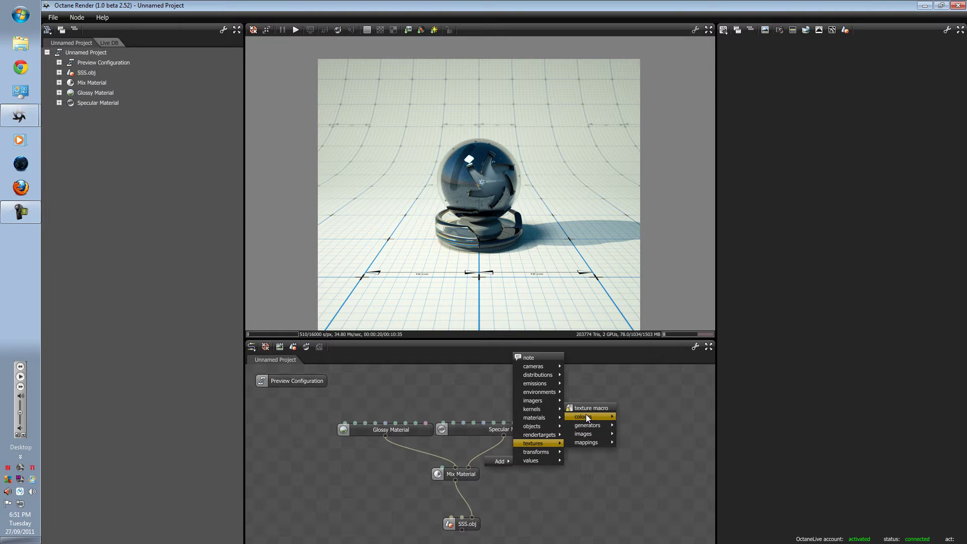
{"action": "mouse_move", "coordinate": [587, 416]}
{"action": "left_click", "coordinate": [638, 401]}
{"action": "left_click_drag", "start_coordinate": [520, 466], "coordinate": [453, 423]}
- Set the RGBSpectrum colour to pale pink (1.000, 0.651, 0.651)
{"action": "left_click", "coordinate": [744, 66]}
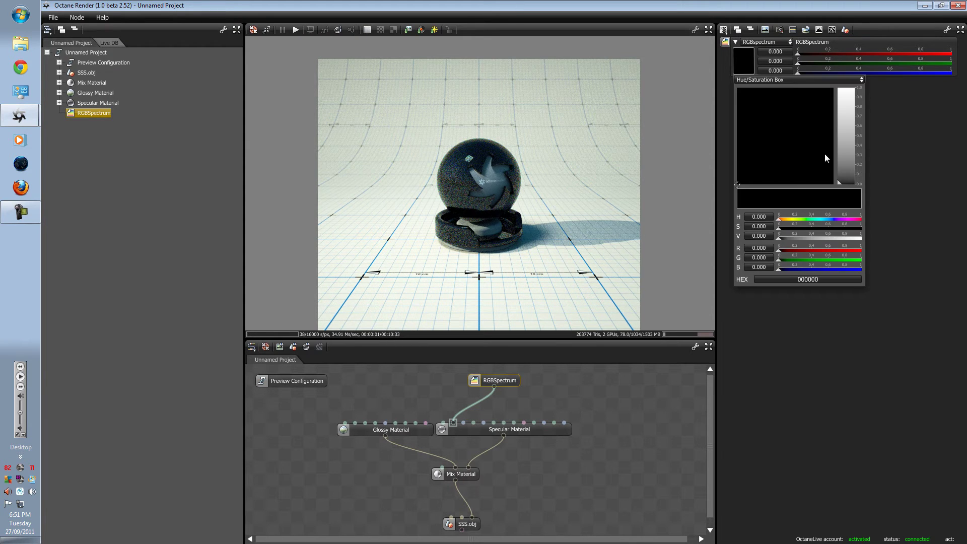
{"action": "left_click_drag", "start_coordinate": [842, 151], "coordinate": [842, 71]}
{"action": "left_click", "coordinate": [841, 71]}
{"action": "left_click", "coordinate": [736, 72]}
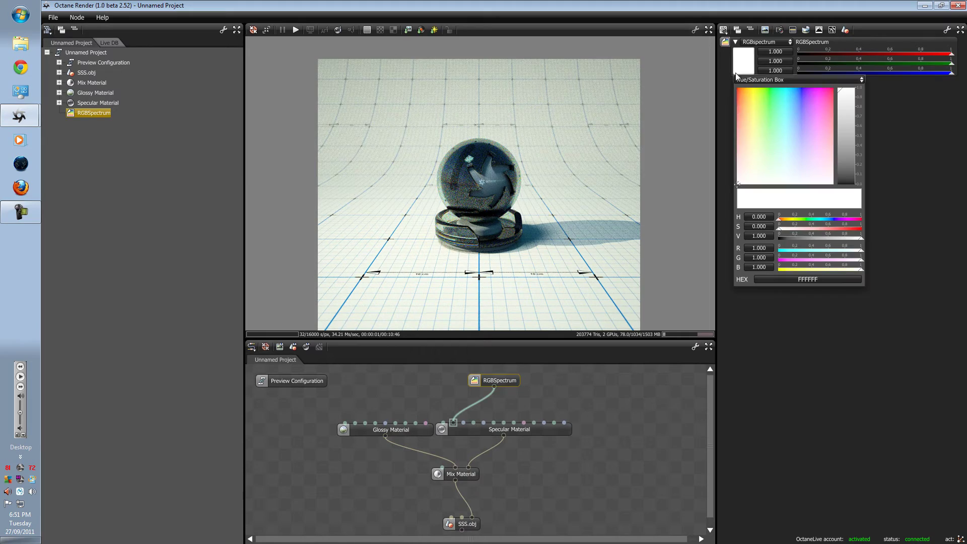
{"action": "left_click", "coordinate": [737, 151]}
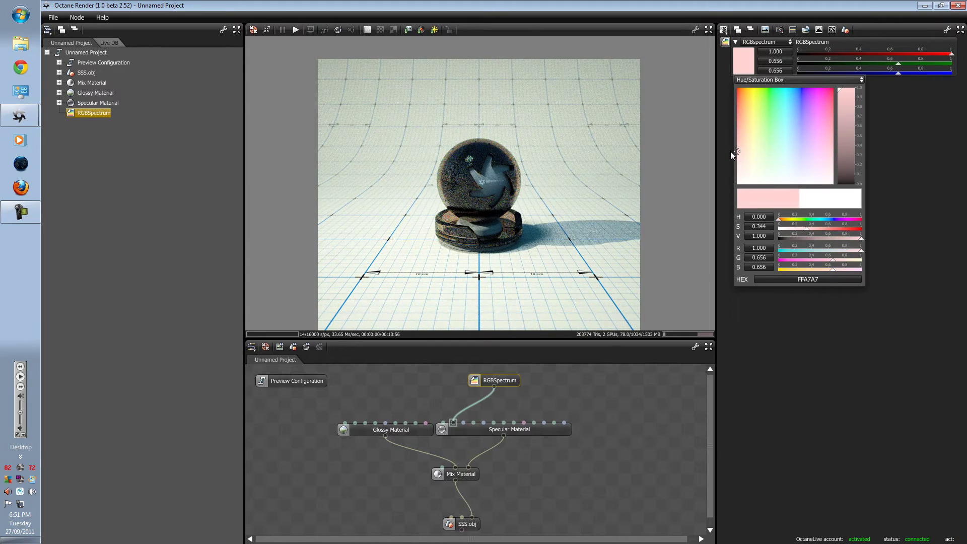
{"action": "left_click", "coordinate": [730, 150]}
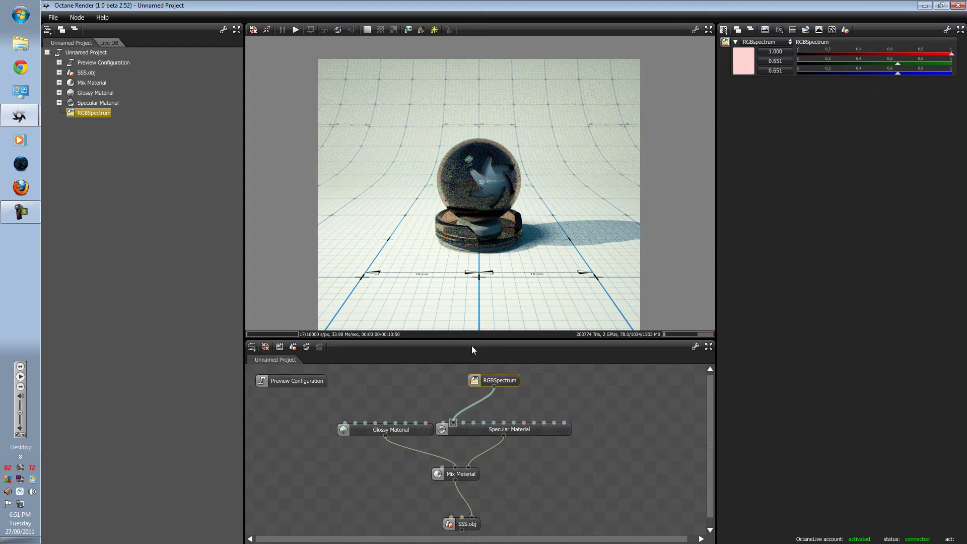
- Add a Marble Texture node at the top of the graph
{"action": "left_click", "coordinate": [450, 407]}
{"action": "right_click", "coordinate": [445, 387]}
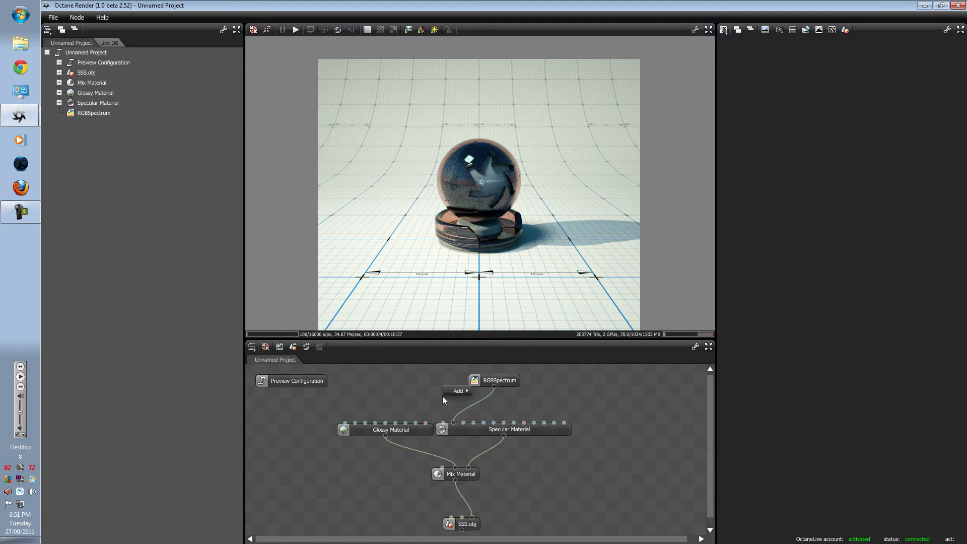
{"action": "mouse_move", "coordinate": [450, 391]}
{"action": "mouse_move", "coordinate": [502, 376]}
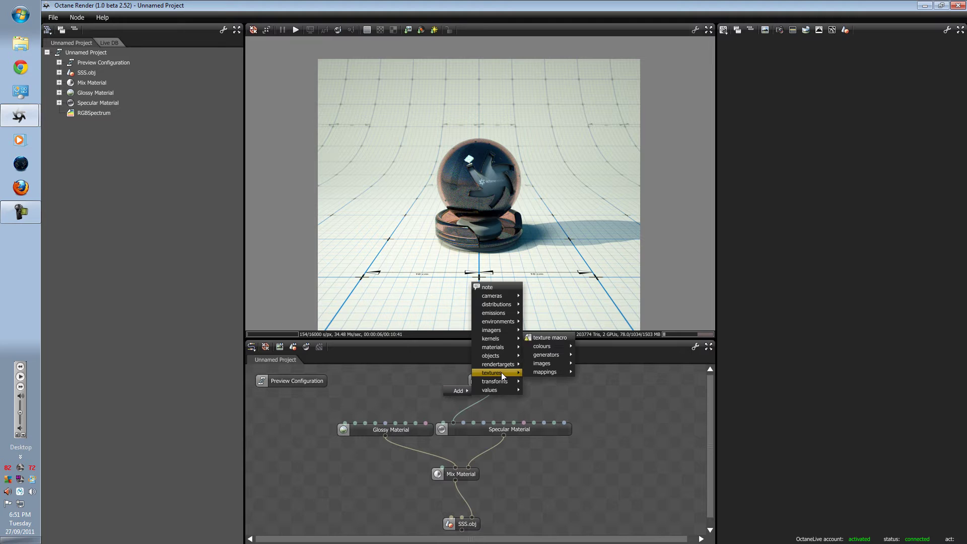
{"action": "mouse_move", "coordinate": [550, 358]}
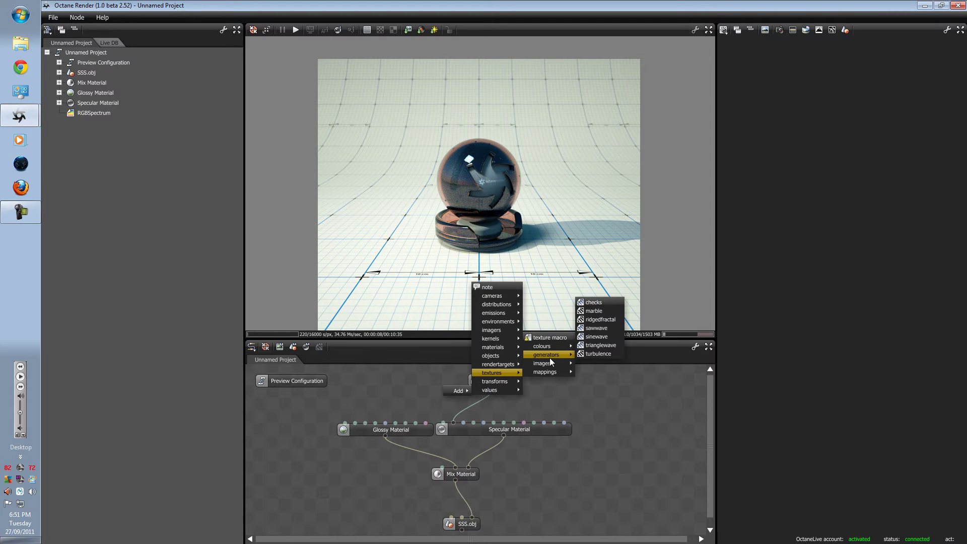
{"action": "left_click", "coordinate": [601, 310]}
{"action": "left_click_drag", "start_coordinate": [445, 397], "coordinate": [437, 372]}
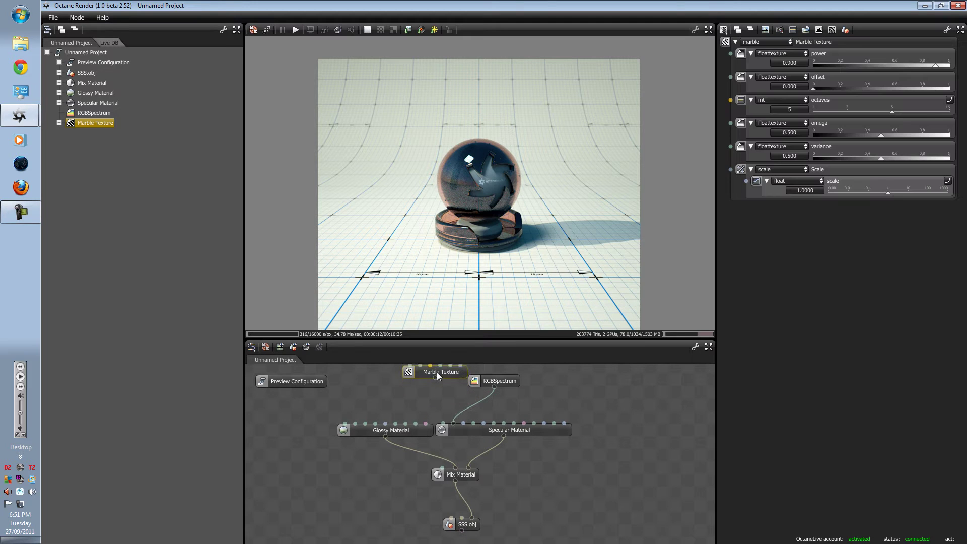
{"action": "scroll", "coordinate": [441, 375], "scroll_direction": "up", "scroll_amount": 1}
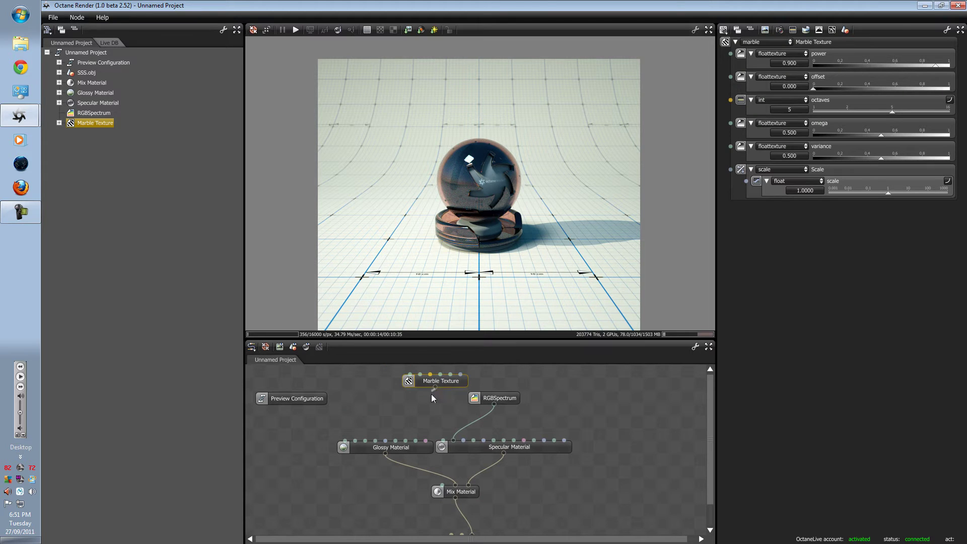
- Wire the Marble Texture into two Glossy and two Specular inputs and set scale 1.7957
{"action": "left_click_drag", "start_coordinate": [395, 432], "coordinate": [405, 440]}
{"action": "left_click_drag", "start_coordinate": [435, 386], "coordinate": [504, 442]}
{"action": "left_click_drag", "start_coordinate": [430, 384], "coordinate": [428, 380]}
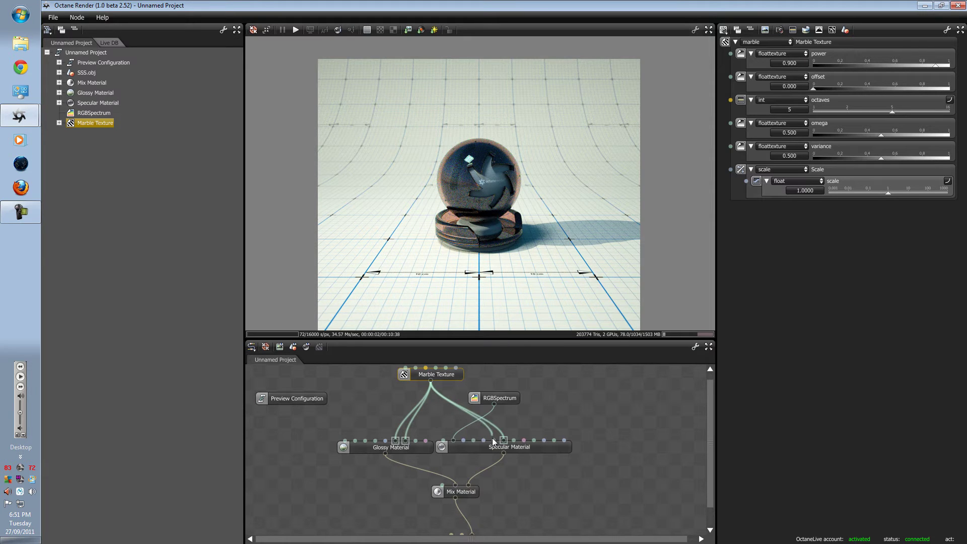
{"action": "left_click_drag", "start_coordinate": [493, 441], "coordinate": [494, 440]}
{"action": "left_click_drag", "start_coordinate": [440, 380], "coordinate": [443, 393]}
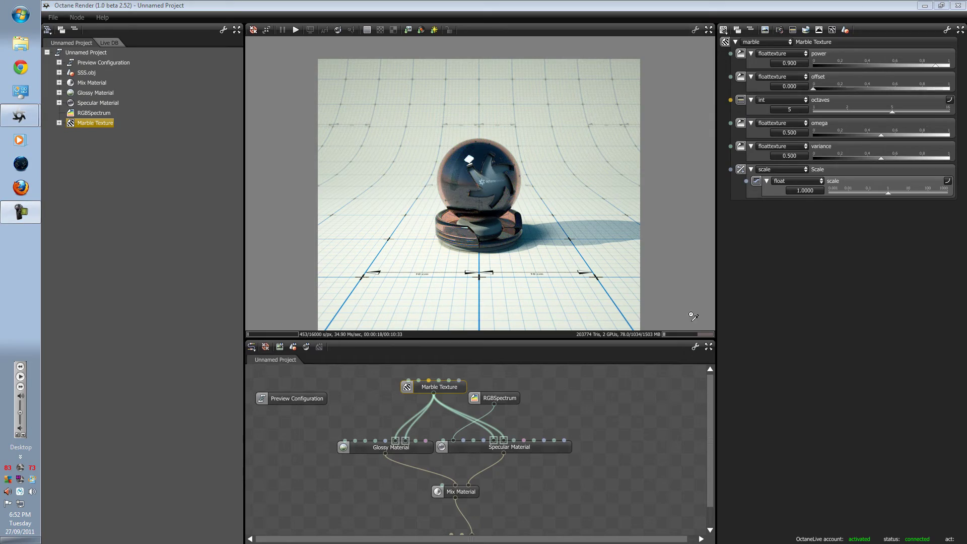
{"action": "left_click_drag", "start_coordinate": [887, 192], "coordinate": [892, 189]}
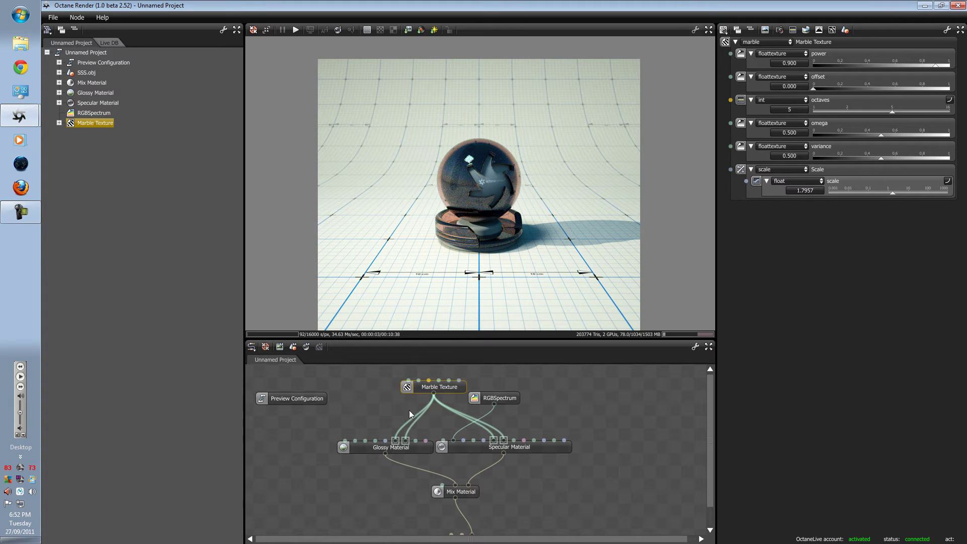
- Add a Turbulence Texture fed by the Marble Texture and wire it to the Mix Material's amount
{"action": "right_click", "coordinate": [315, 450]}
{"action": "mouse_move", "coordinate": [368, 406]}
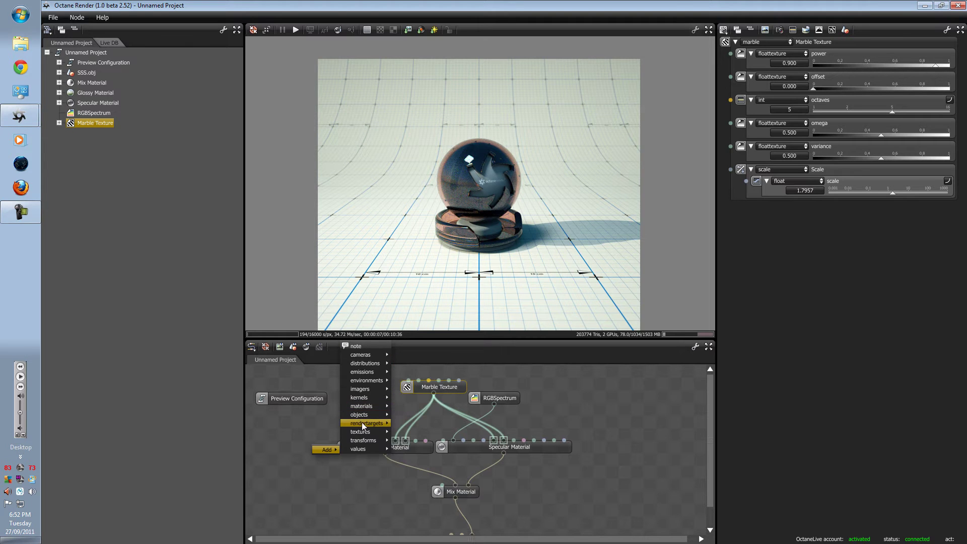
{"action": "mouse_move", "coordinate": [361, 431]}
{"action": "mouse_move", "coordinate": [408, 413]}
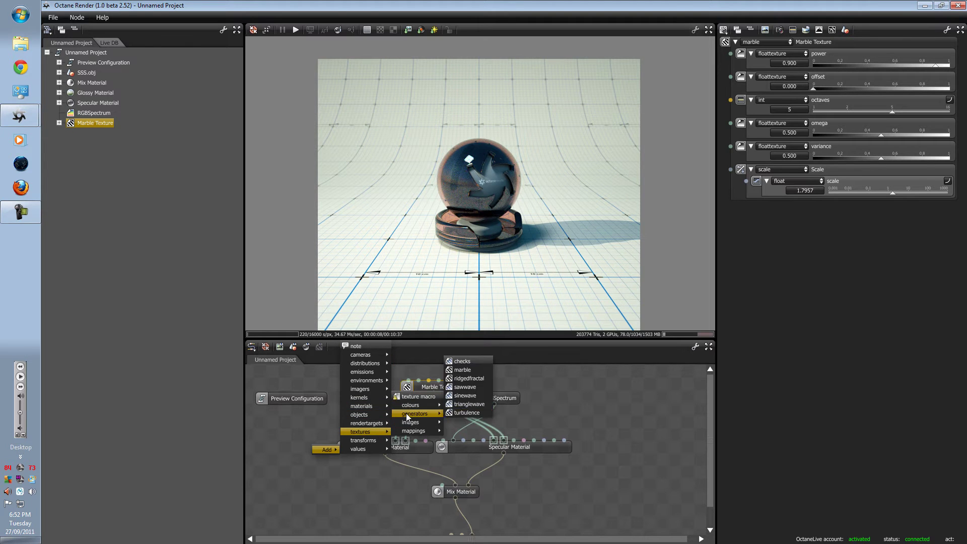
{"action": "left_click", "coordinate": [468, 412]}
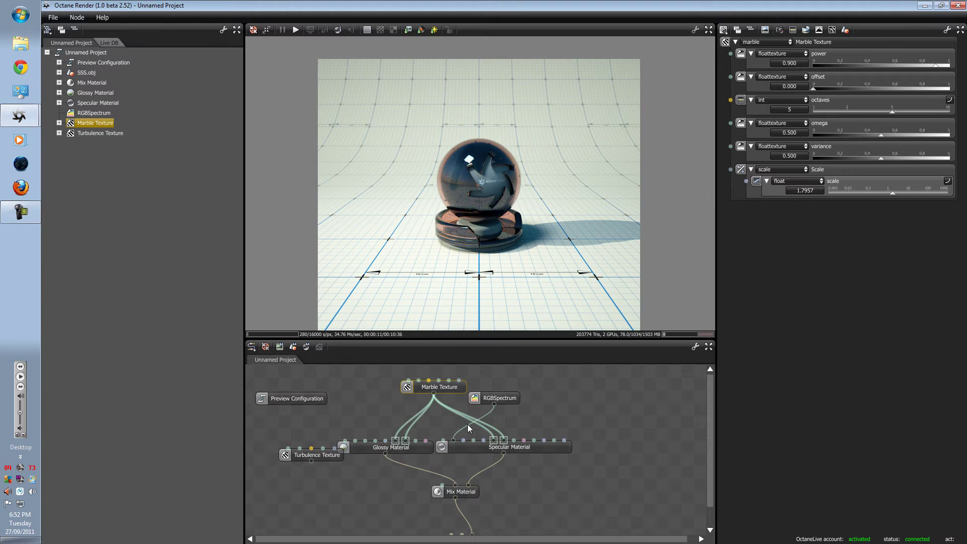
{"action": "left_click_drag", "start_coordinate": [330, 459], "coordinate": [300, 456]}
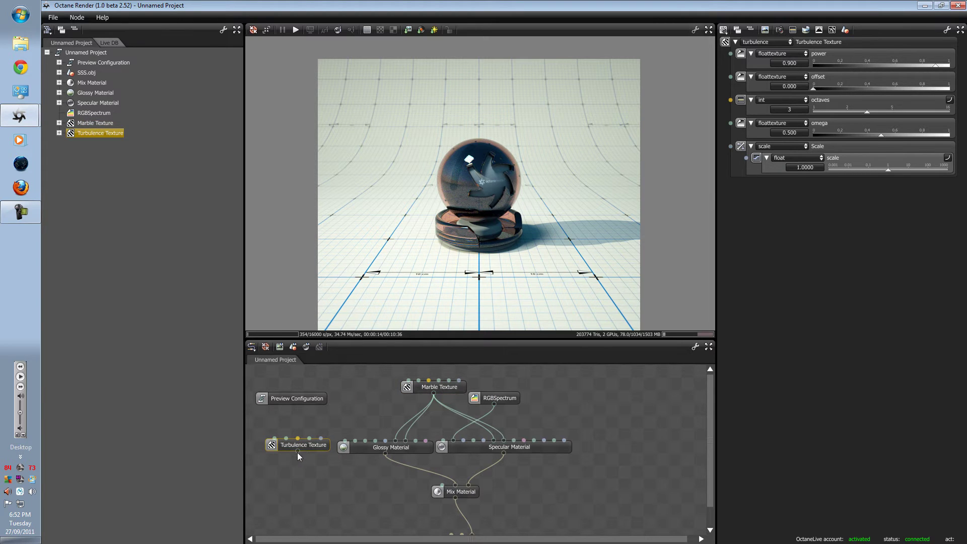
{"action": "left_click_drag", "start_coordinate": [432, 390], "coordinate": [311, 443]}
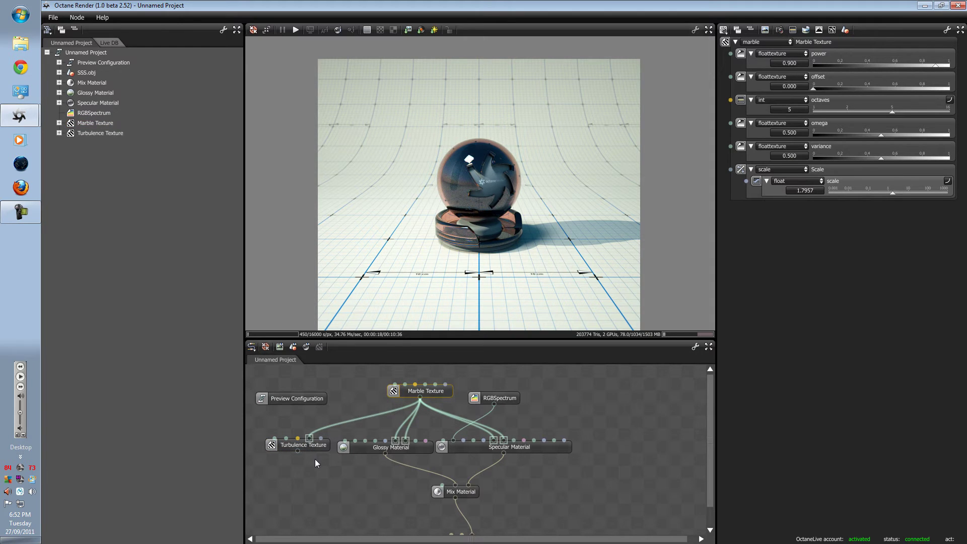
{"action": "scroll", "coordinate": [315, 459], "scroll_direction": "down", "scroll_amount": 1}
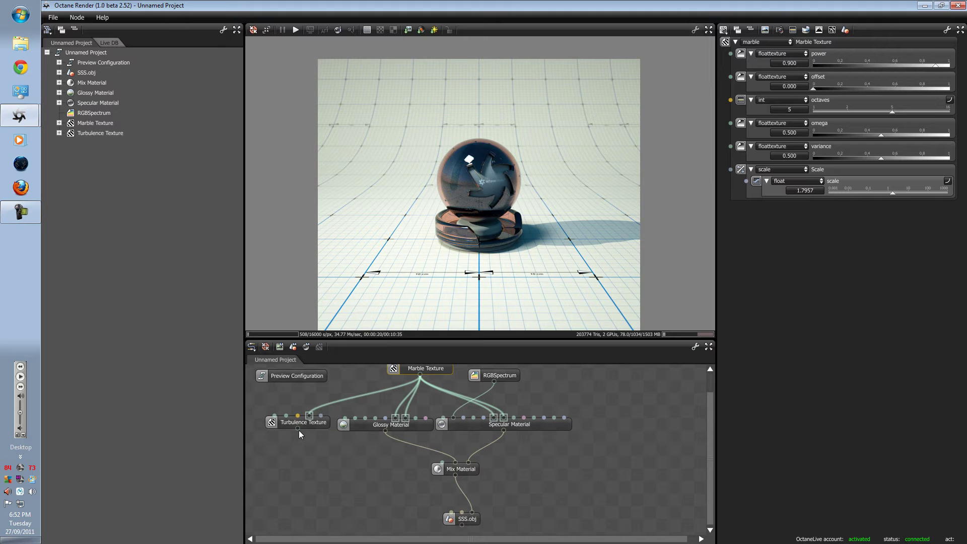
{"action": "left_click_drag", "start_coordinate": [358, 462], "coordinate": [442, 462]}
- Render the SSS.obj monkey and add a GaussianSpectrum colour node to the graph
{"action": "double_click", "coordinate": [469, 520]}
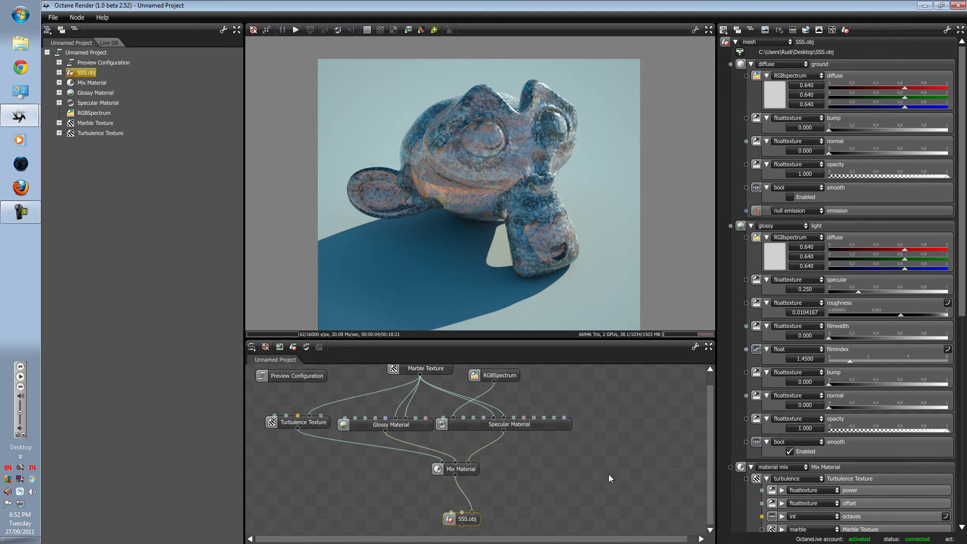
{"action": "scroll", "coordinate": [608, 474], "scroll_direction": "up", "scroll_amount": 1}
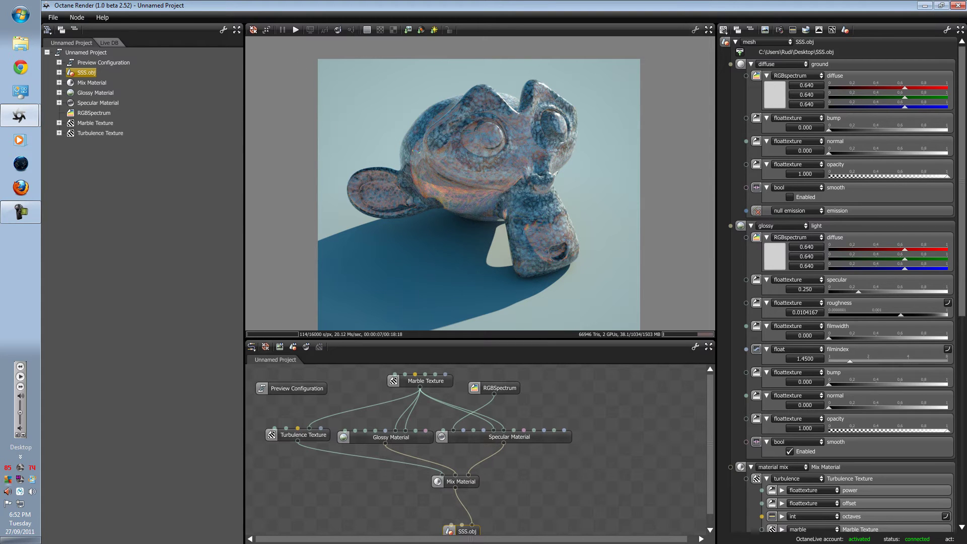
{"action": "right_click", "coordinate": [334, 469]}
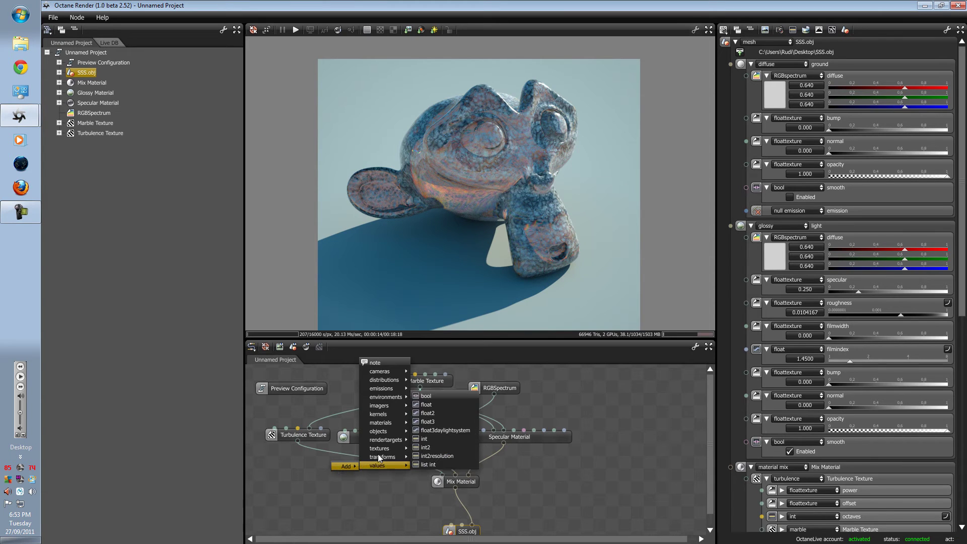
{"action": "mouse_move", "coordinate": [379, 449]}
{"action": "mouse_move", "coordinate": [432, 423]}
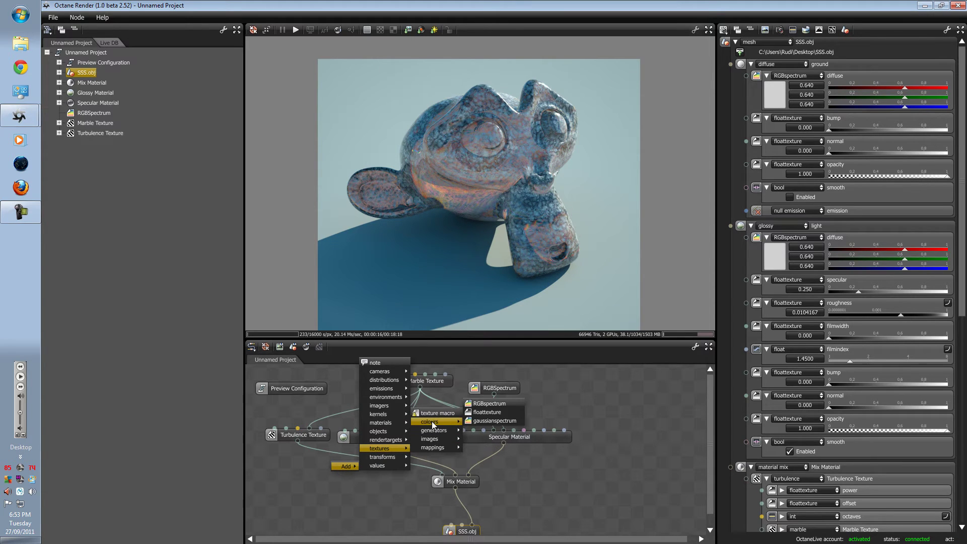
{"action": "left_click", "coordinate": [495, 421]}
{"action": "left_click_drag", "start_coordinate": [348, 472], "coordinate": [271, 429]}
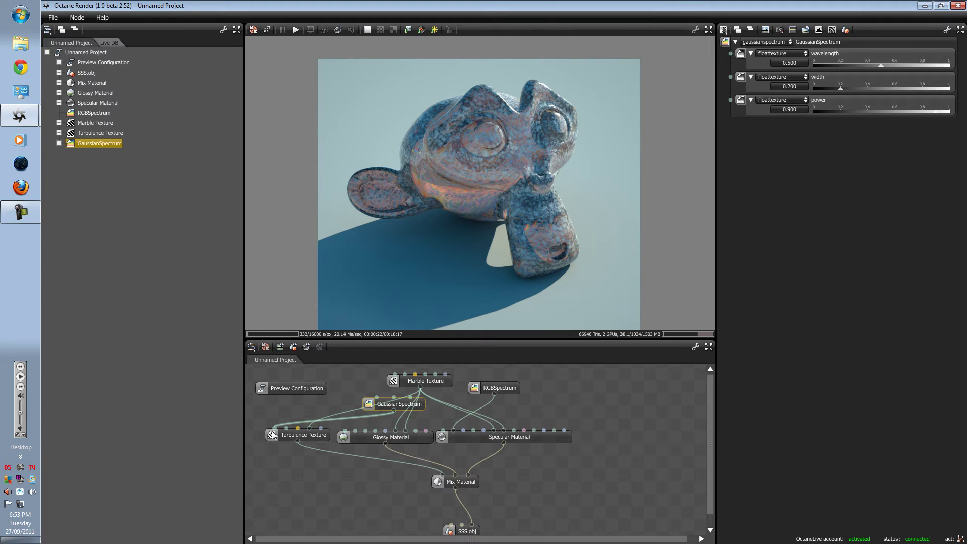
- Wire the GaussianSpectrum into Specular reflection with wavelength 0.524 and width 0.609
{"action": "left_click_drag", "start_coordinate": [394, 411], "coordinate": [442, 430]}
{"action": "left_click_drag", "start_coordinate": [370, 403], "coordinate": [341, 391]}
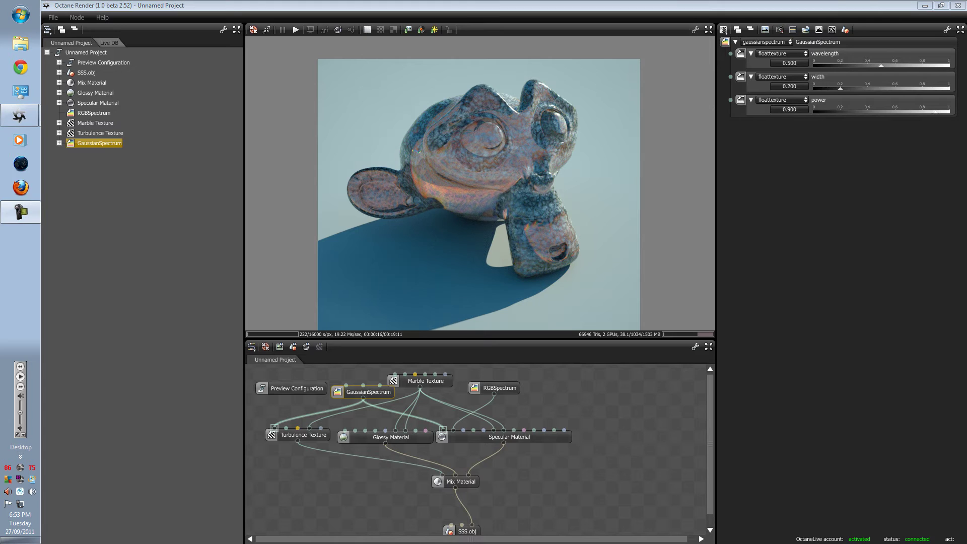
{"action": "left_click_drag", "start_coordinate": [881, 64], "coordinate": [895, 88]}
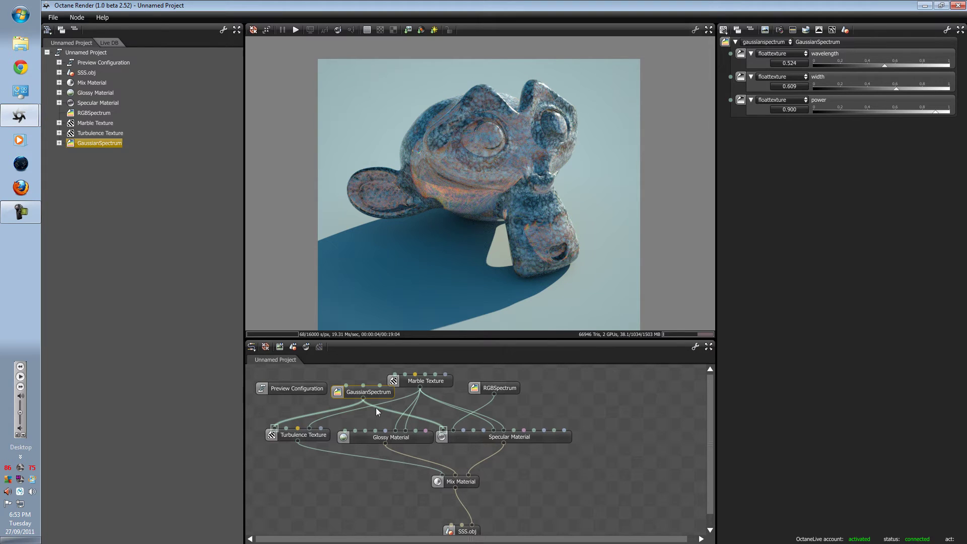
{"action": "left_click_drag", "start_coordinate": [364, 396], "coordinate": [394, 413]}
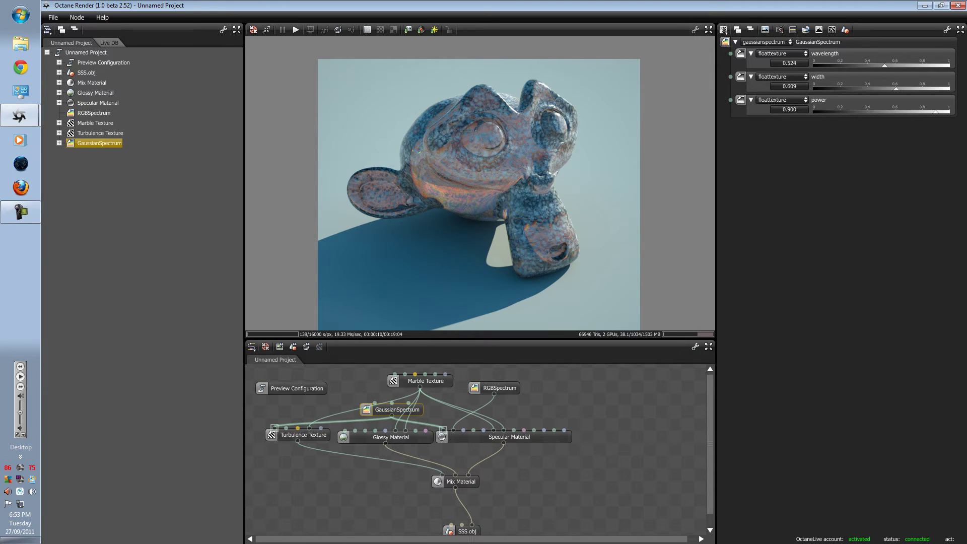
- Raise the Glossy Material's film index from 1.45 to 2.6095 and re-render the monkey mesh
{"action": "left_click", "coordinate": [85, 73]}
{"action": "left_click", "coordinate": [364, 436]}
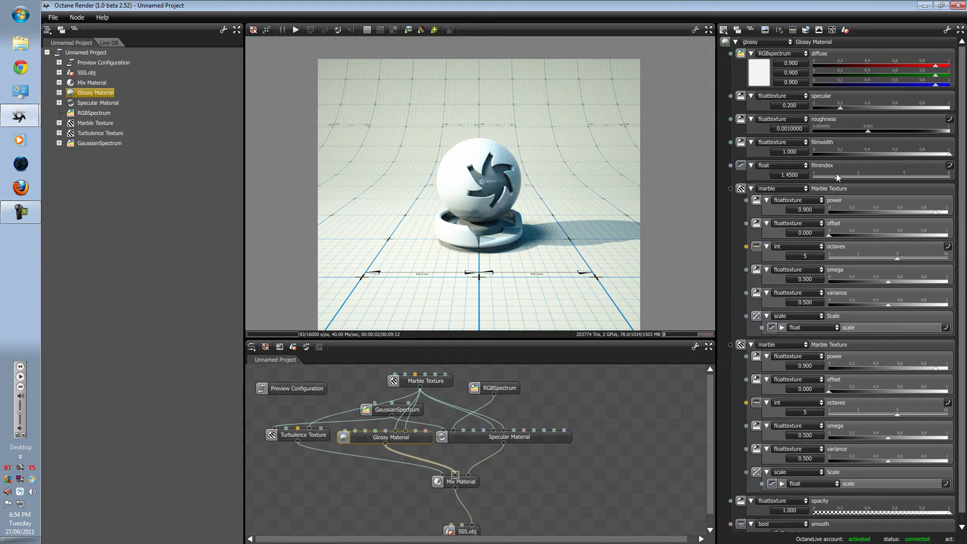
{"action": "left_click_drag", "start_coordinate": [837, 175], "coordinate": [876, 175]}
{"action": "scroll", "coordinate": [493, 507], "scroll_direction": "down", "scroll_amount": 1}
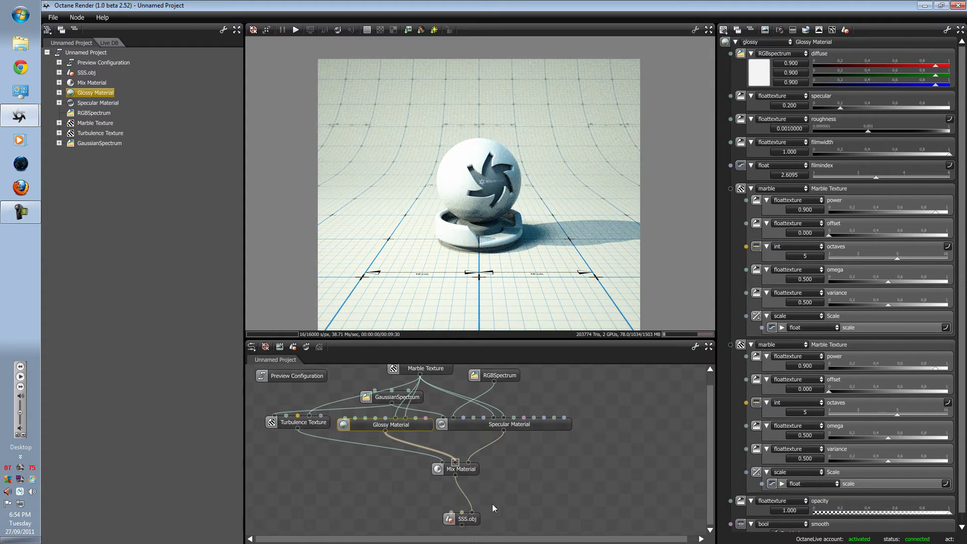
{"action": "scroll", "coordinate": [536, 492], "scroll_direction": "up", "scroll_amount": 1}
{"action": "scroll", "coordinate": [480, 536], "scroll_direction": "down", "scroll_amount": 1}
{"action": "left_click", "coordinate": [466, 519]}
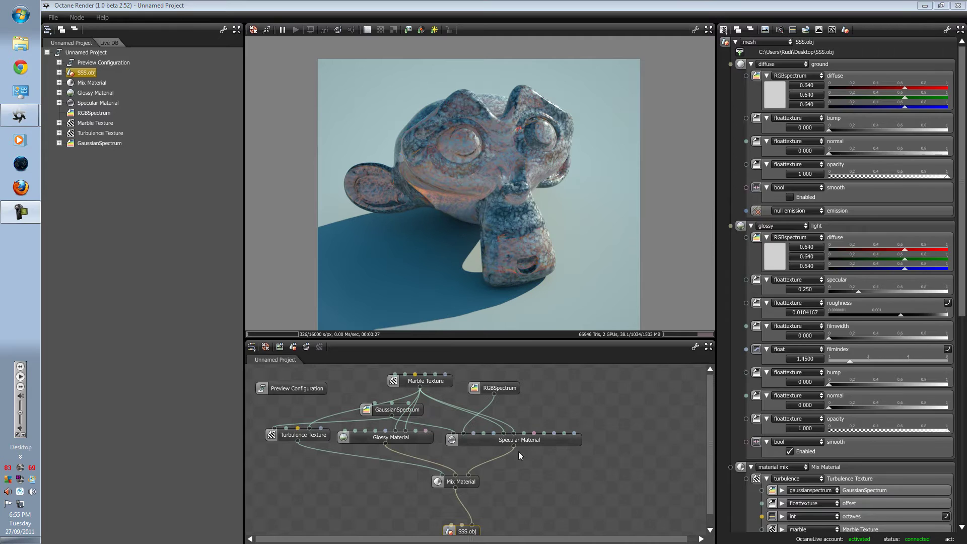
- Add a new material mix node beside the existing Mix Material
{"action": "left_click", "coordinate": [521, 461]}
{"action": "scroll", "coordinate": [526, 476], "scroll_direction": "down", "scroll_amount": 1}
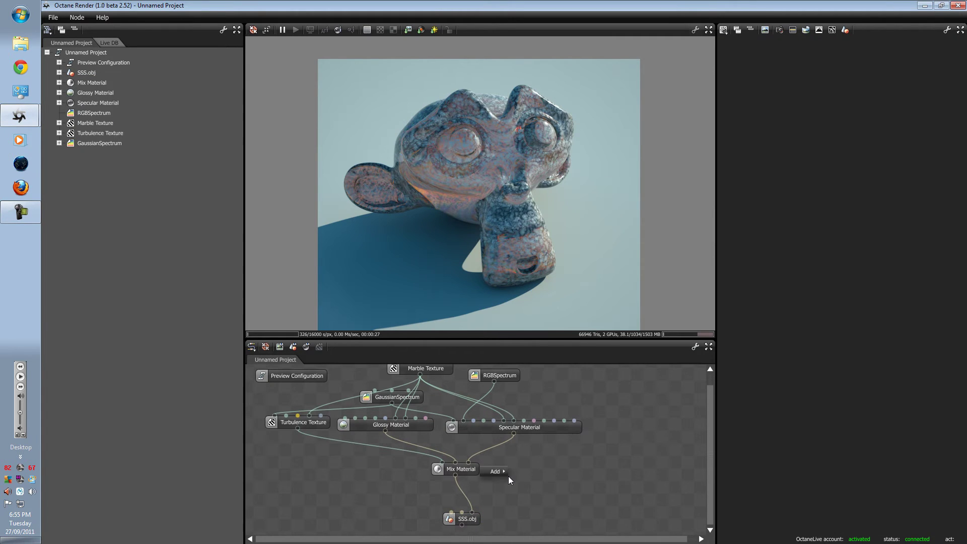
{"action": "right_click", "coordinate": [482, 469]}
{"action": "mouse_move", "coordinate": [495, 473]}
{"action": "mouse_move", "coordinate": [544, 427]}
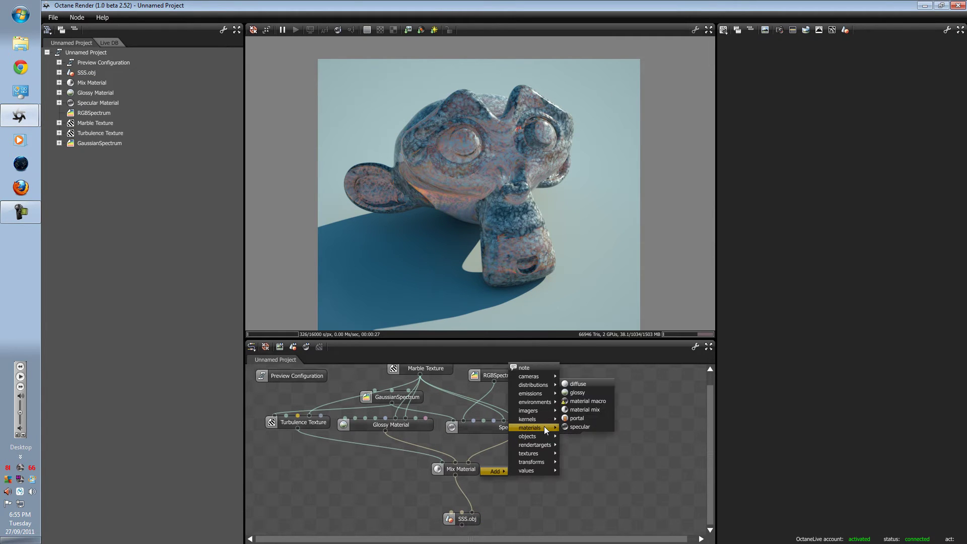
{"action": "left_click", "coordinate": [585, 409]}
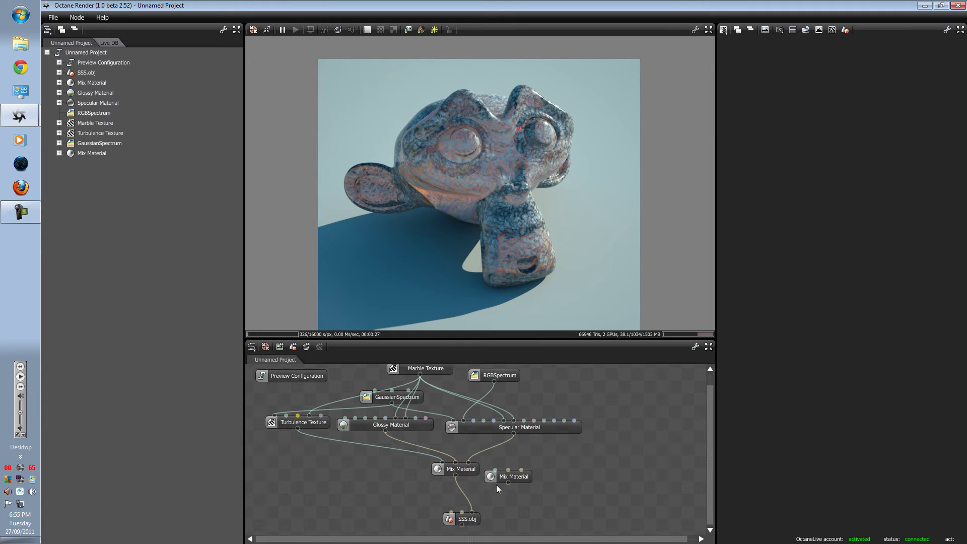
{"action": "left_click_drag", "start_coordinate": [501, 475], "coordinate": [517, 471]}
- Connect SSS.obj to the new mix, taking the first Mix Material as material1
{"action": "mouse_move", "coordinate": [468, 497]}
{"action": "left_mouse_down"}
{"action": "mouse_move", "coordinate": [498, 458]}
{"action": "mouse_move", "coordinate": [530, 468]}
{"action": "mouse_move", "coordinate": [473, 511]}
{"action": "left_mouse_up"}
{"action": "left_click_drag", "start_coordinate": [518, 474], "coordinate": [442, 462]}
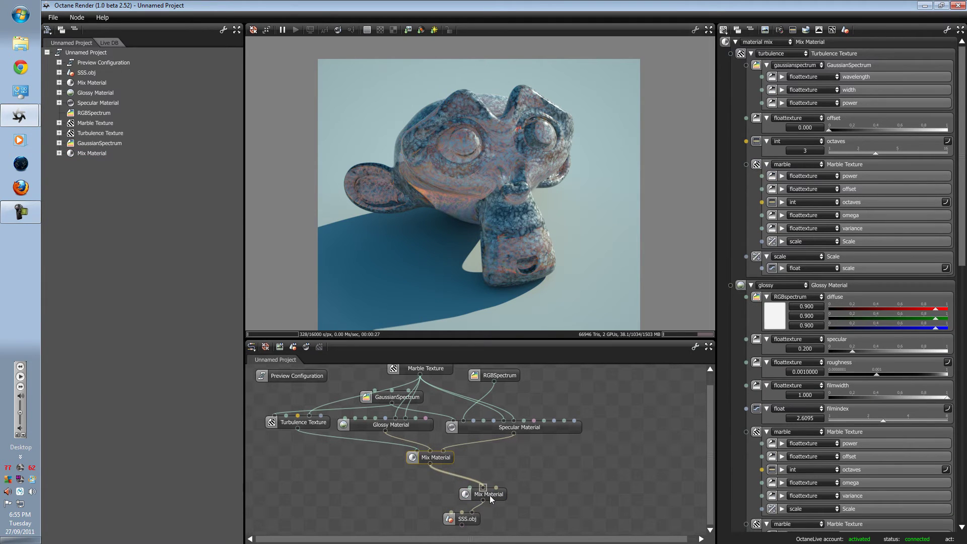
{"action": "left_click_drag", "start_coordinate": [489, 494], "coordinate": [473, 491]}
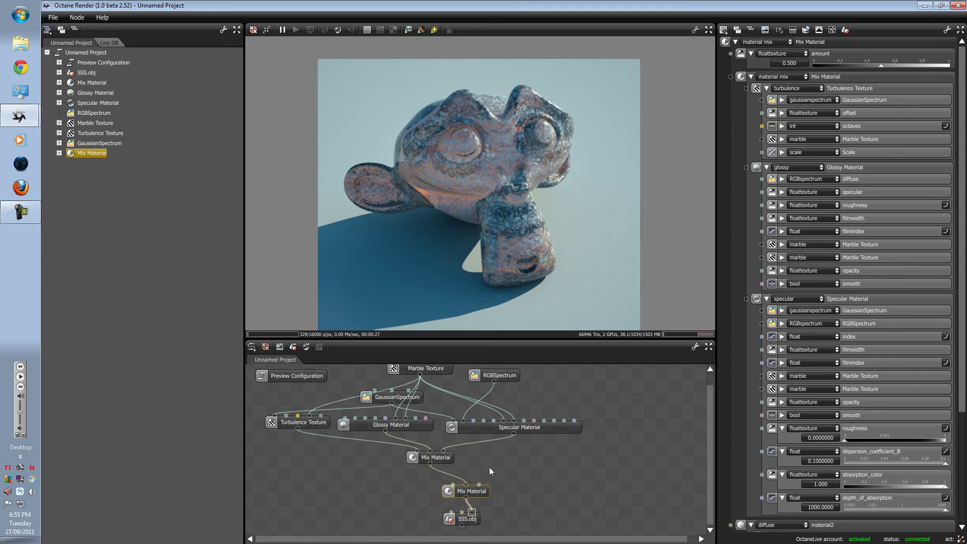
{"action": "mouse_move", "coordinate": [484, 464]}
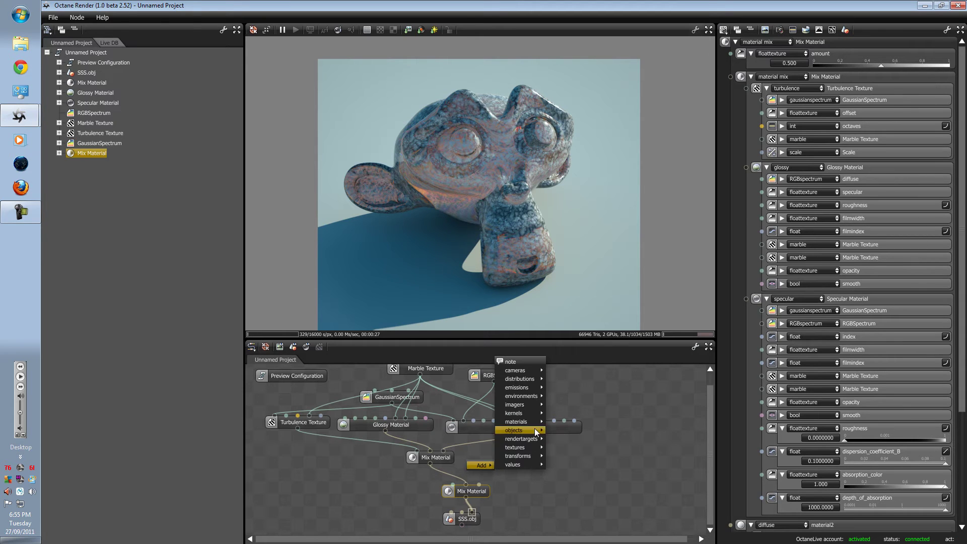
{"action": "mouse_move", "coordinate": [531, 423]}
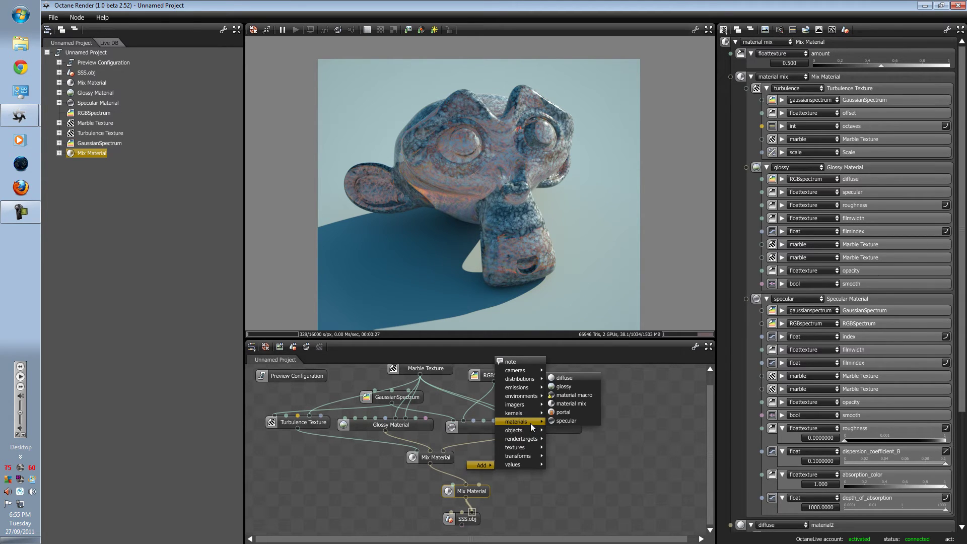
- Add a Diffuse Material node feeding the second Mix Material
{"action": "left_click", "coordinate": [565, 379]}
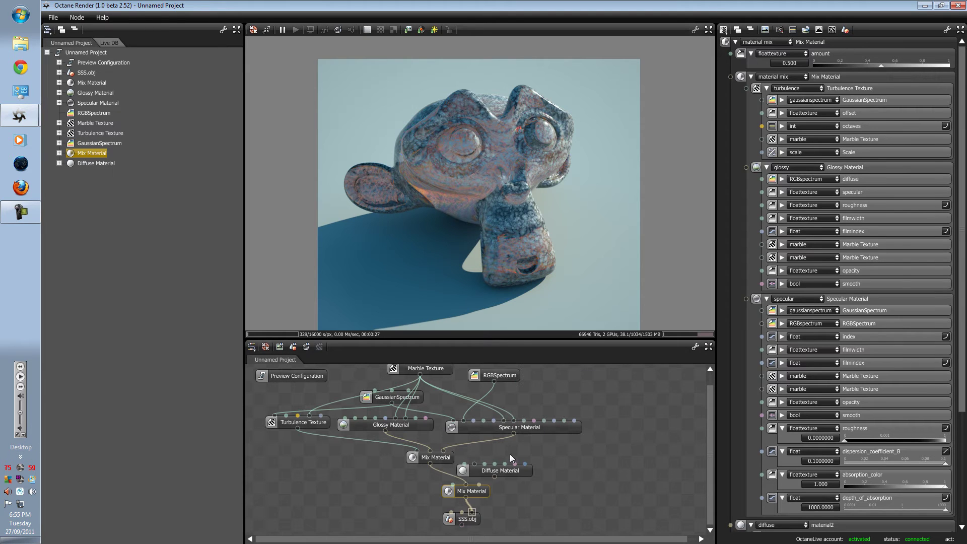
{"action": "left_click_drag", "start_coordinate": [505, 469], "coordinate": [486, 489]}
{"action": "left_click_drag", "start_coordinate": [534, 458], "coordinate": [527, 473]}
- Add a new GaussianSpectrum node and wire it into the Diffuse Material's colour
{"action": "mouse_move", "coordinate": [566, 454]}
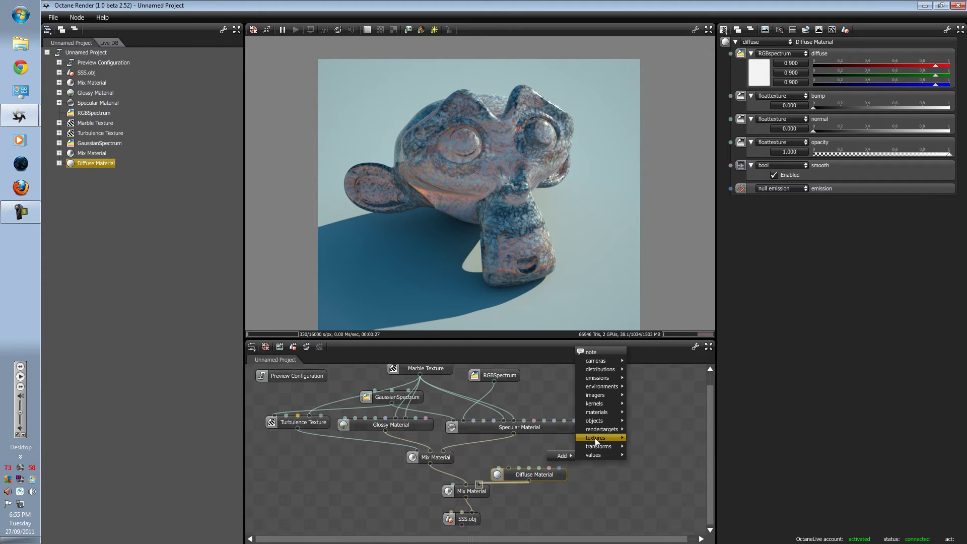
{"action": "mouse_move", "coordinate": [600, 438]}
{"action": "mouse_move", "coordinate": [640, 410]}
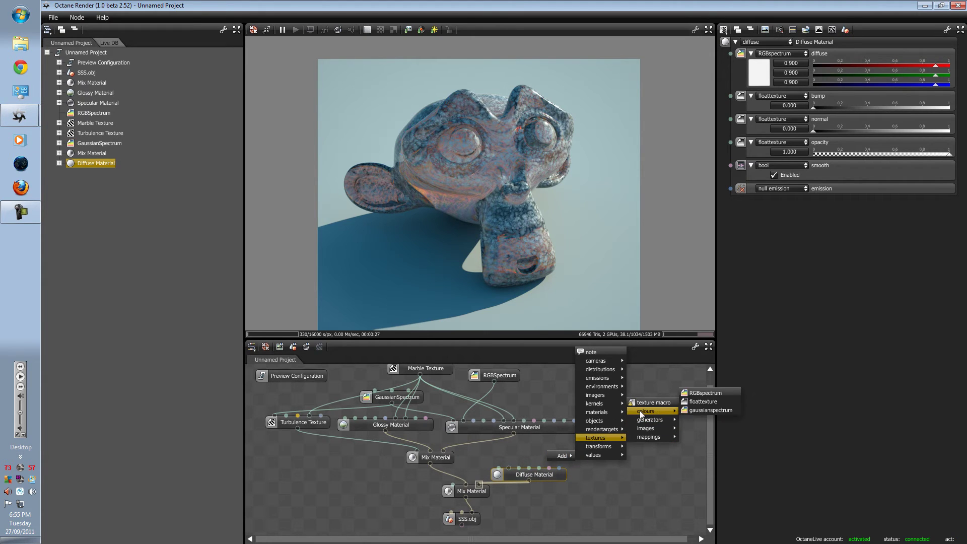
{"action": "left_click", "coordinate": [708, 410]}
{"action": "left_click", "coordinate": [611, 450]}
{"action": "left_click_drag", "start_coordinate": [611, 447], "coordinate": [497, 466]}
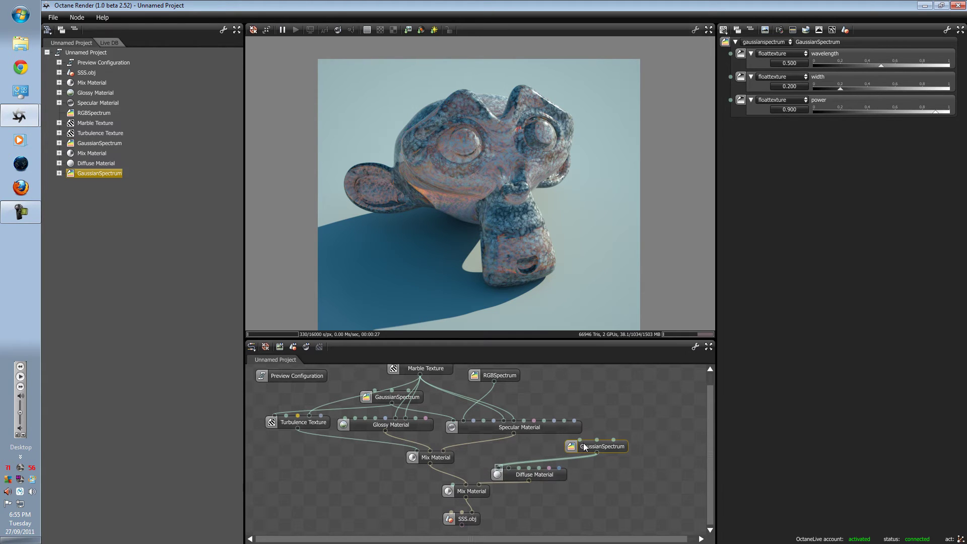
{"action": "left_click_drag", "start_coordinate": [586, 448], "coordinate": [583, 450]}
- Add a Saw Wave Texture above the GaussianSpectrum and wire it into the wavelength input
{"action": "right_click", "coordinate": [625, 465]}
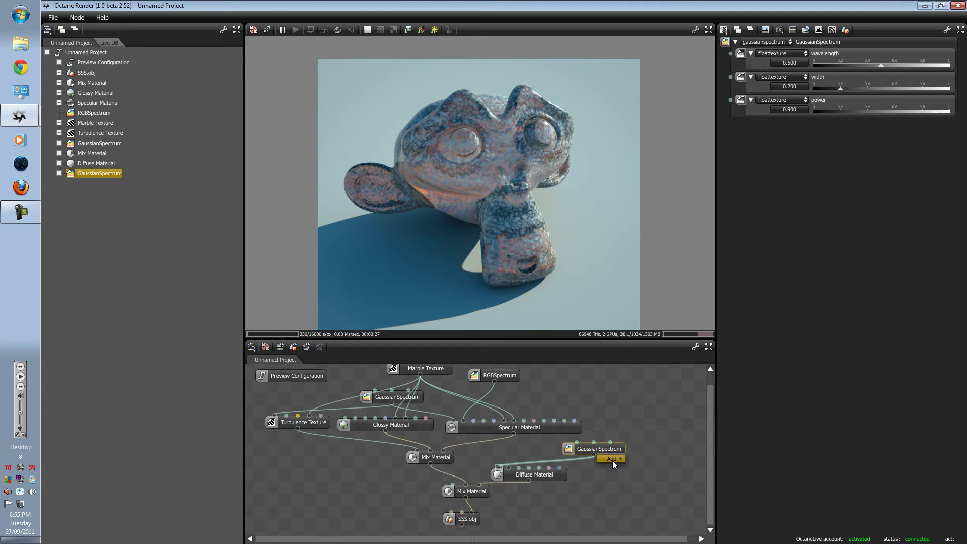
{"action": "mouse_move", "coordinate": [612, 459]}
{"action": "mouse_move", "coordinate": [647, 440]}
{"action": "mouse_move", "coordinate": [702, 423]}
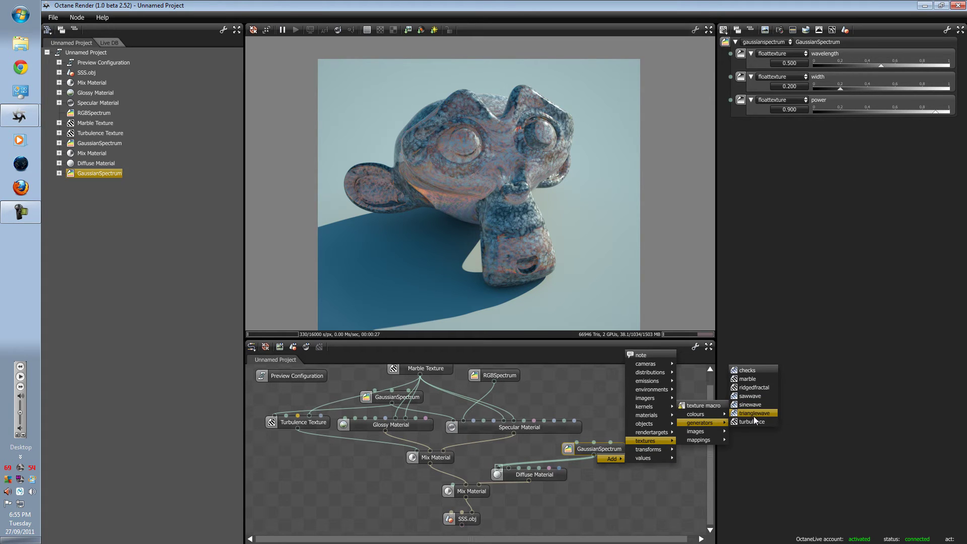
{"action": "left_click", "coordinate": [750, 396]}
{"action": "left_click_drag", "start_coordinate": [639, 463], "coordinate": [657, 432]}
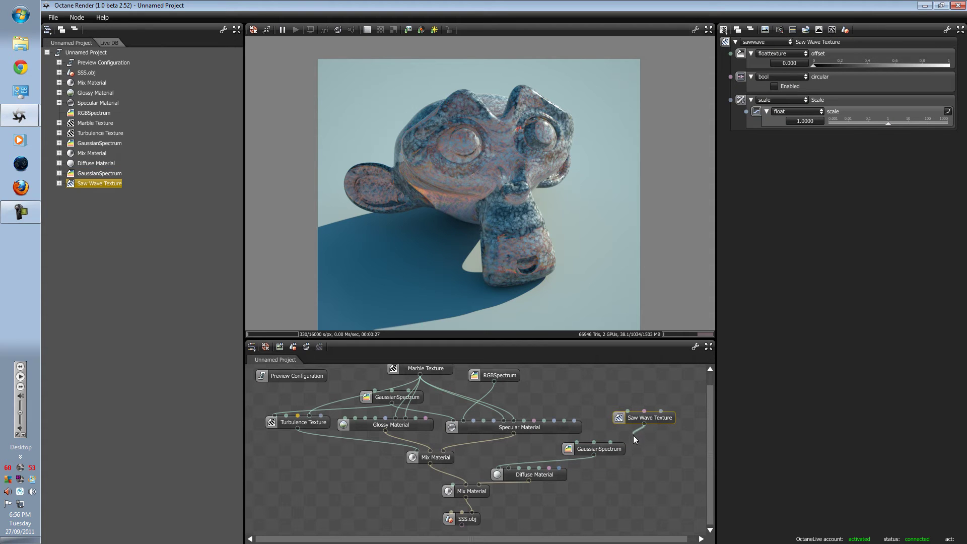
{"action": "left_click_drag", "start_coordinate": [590, 440], "coordinate": [575, 443]}
- Narrow the GaussianSpectrum width to 0.092 and shrink the saw wave scale to 0.1410
{"action": "left_click", "coordinate": [610, 449]}
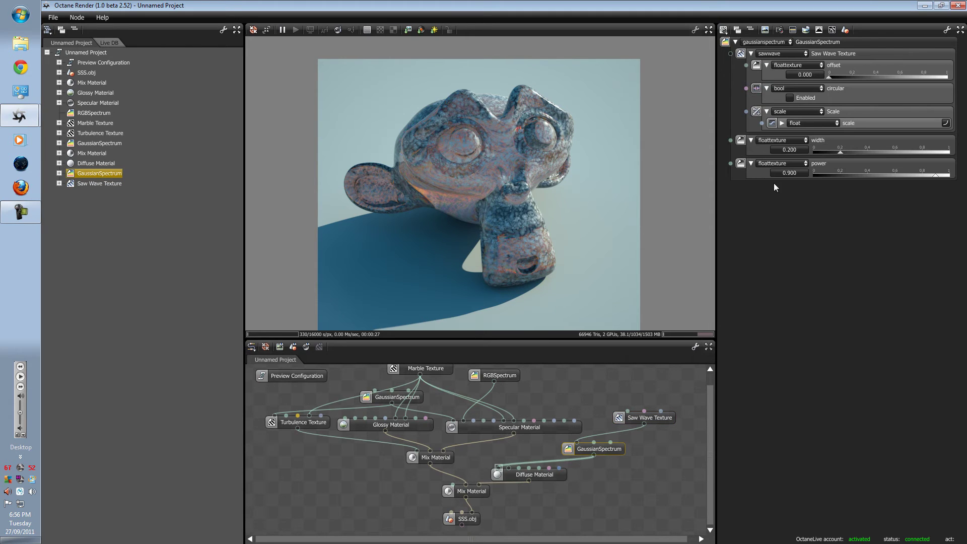
{"action": "left_click_drag", "start_coordinate": [841, 152], "coordinate": [826, 155]}
{"action": "left_click", "coordinate": [781, 123]}
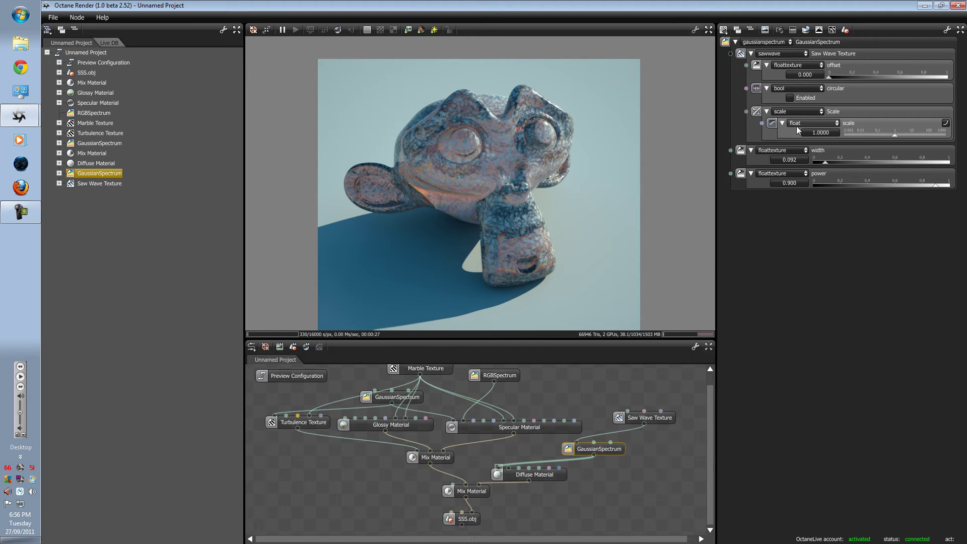
{"action": "left_click_drag", "start_coordinate": [891, 133], "coordinate": [881, 134]}
- Raise the outer Mix Material amount to 0.867 and orbit the monkey render to face the viewer
{"action": "left_click", "coordinate": [296, 30]}
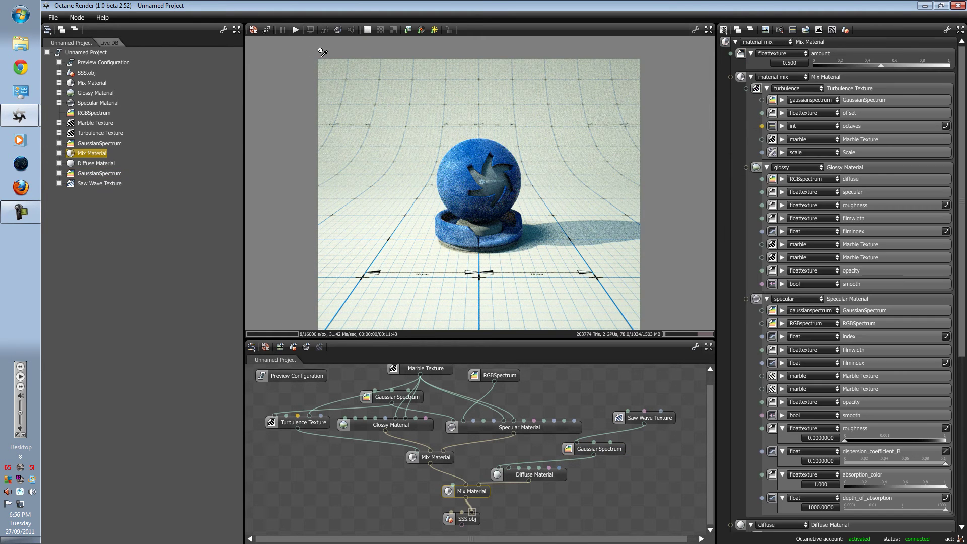
{"action": "left_click", "coordinate": [469, 519]}
{"action": "left_click", "coordinate": [472, 491]}
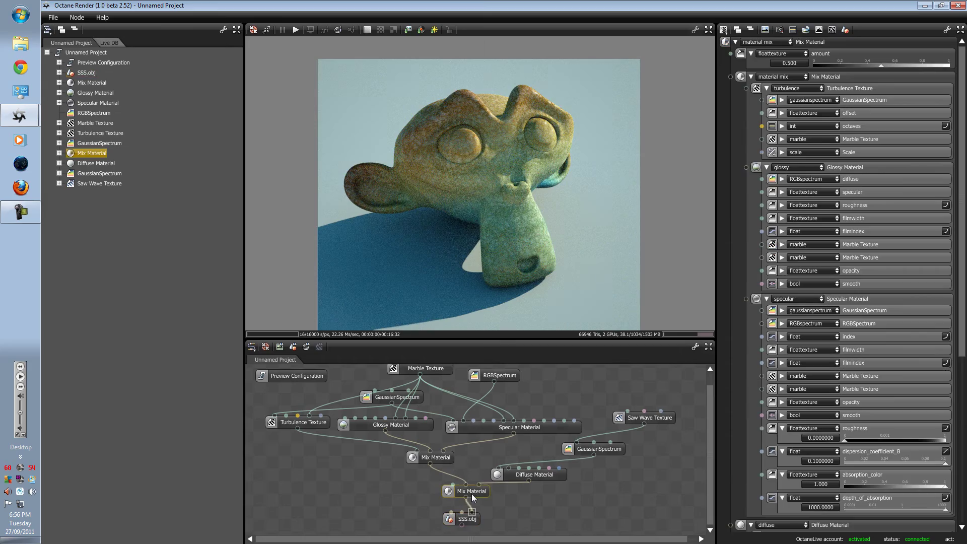
{"action": "left_click_drag", "start_coordinate": [881, 65], "coordinate": [935, 66]}
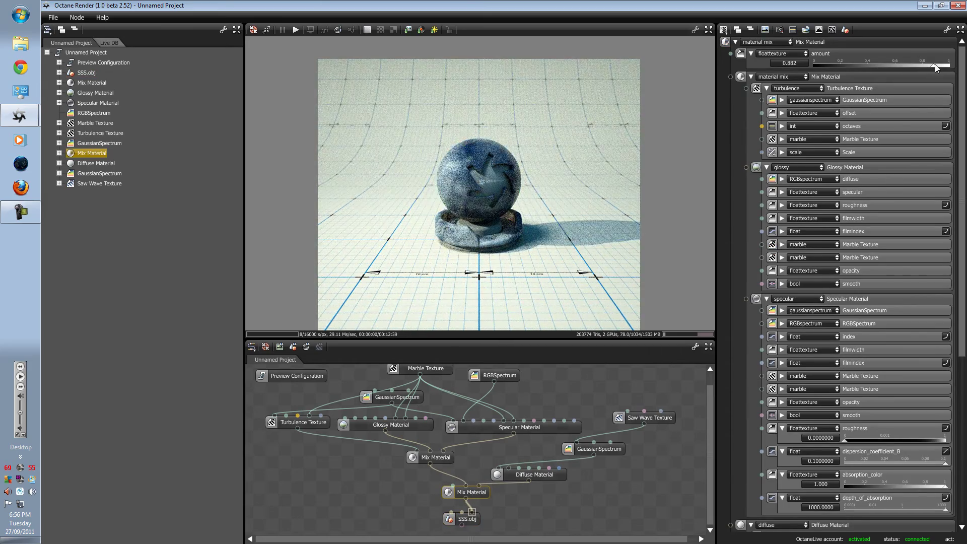
{"action": "left_click", "coordinate": [464, 519]}
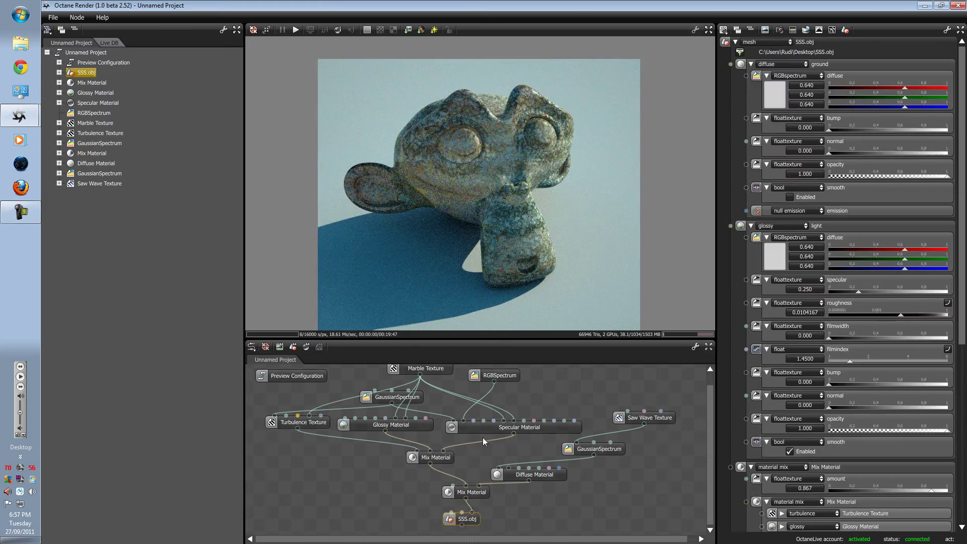
{"action": "left_click_drag", "start_coordinate": [509, 197], "coordinate": [535, 192]}
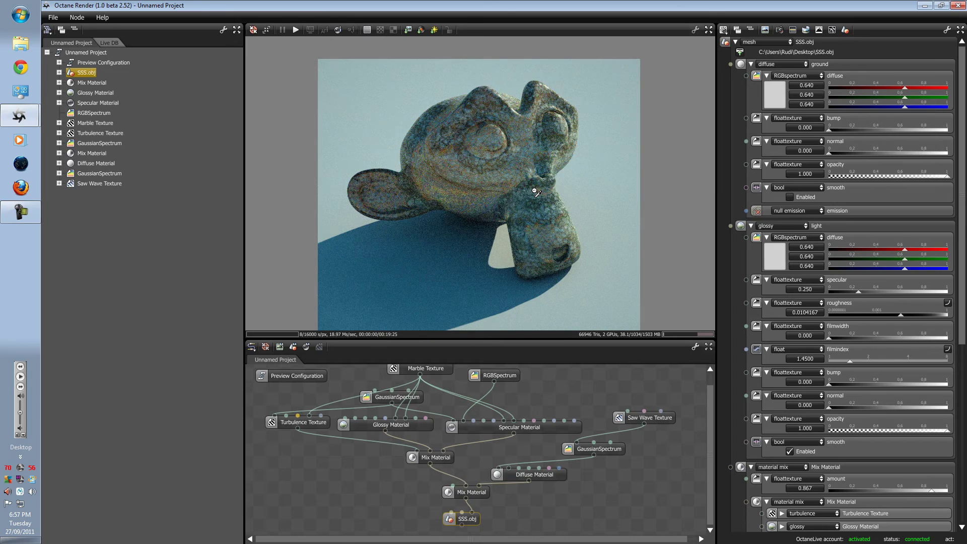
- Set the Specular Material's index to 1.0000 and render the monkey with the change
{"action": "left_click", "coordinate": [519, 428]}
{"action": "left_click", "coordinate": [750, 30]}
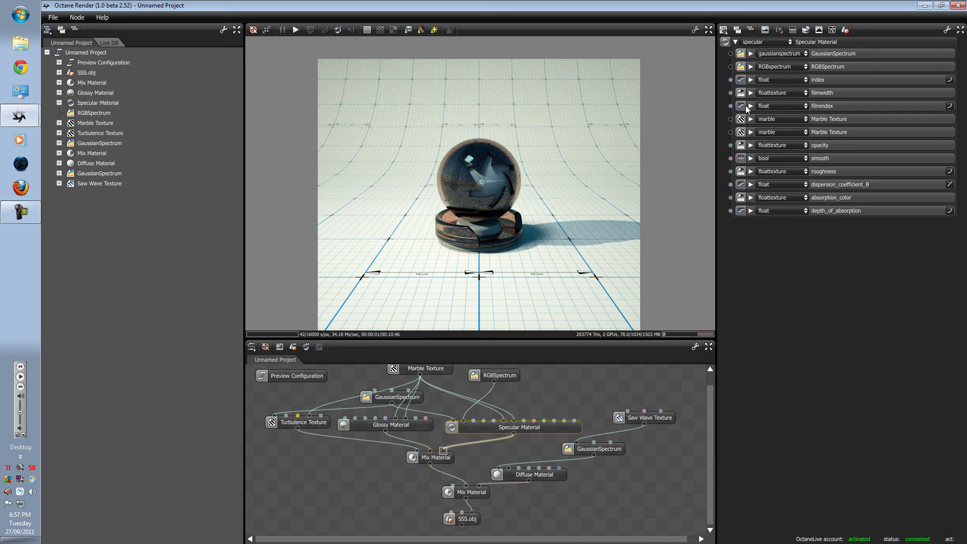
{"action": "left_click", "coordinate": [751, 79]}
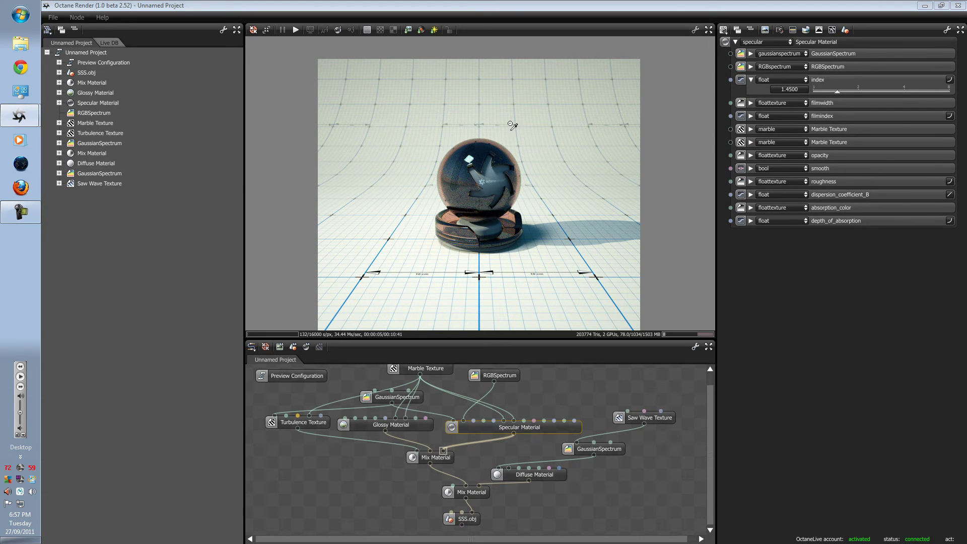
{"action": "left_click_drag", "start_coordinate": [833, 89], "coordinate": [801, 90]}
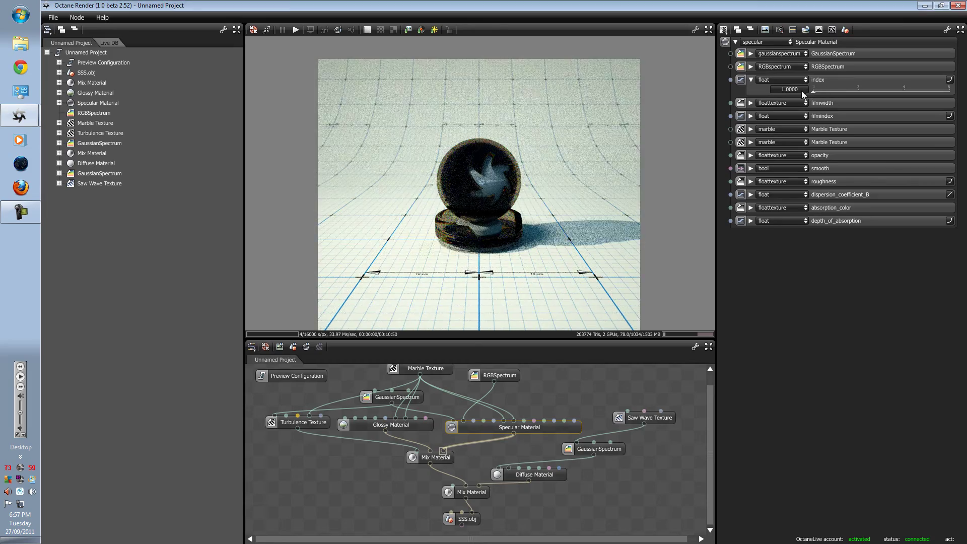
{"action": "left_click", "coordinate": [473, 519]}
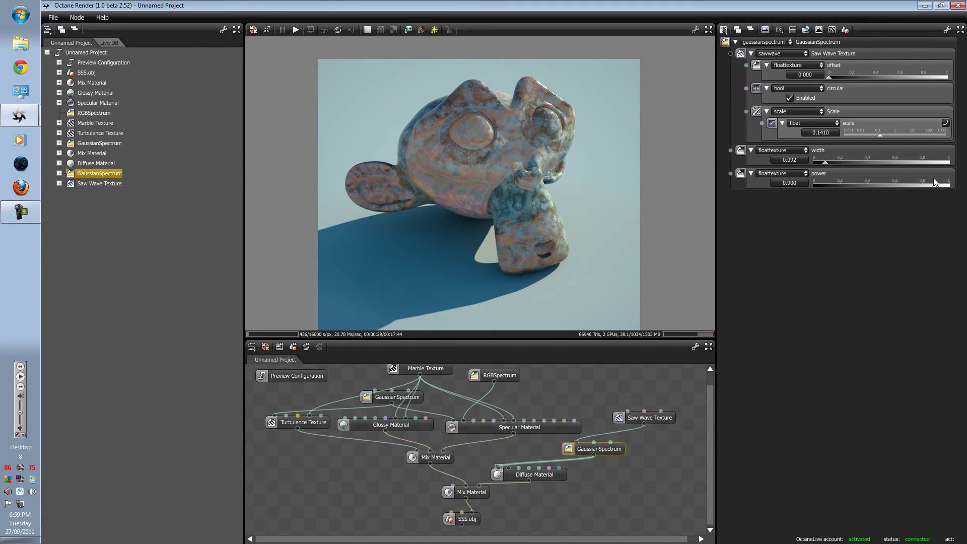
- Drop GaussianSpectrum power to 0.450, raise the saw wave scale, and reposition the Turbulence Texture node
{"action": "left_click_drag", "start_coordinate": [934, 184], "coordinate": [874, 186]}
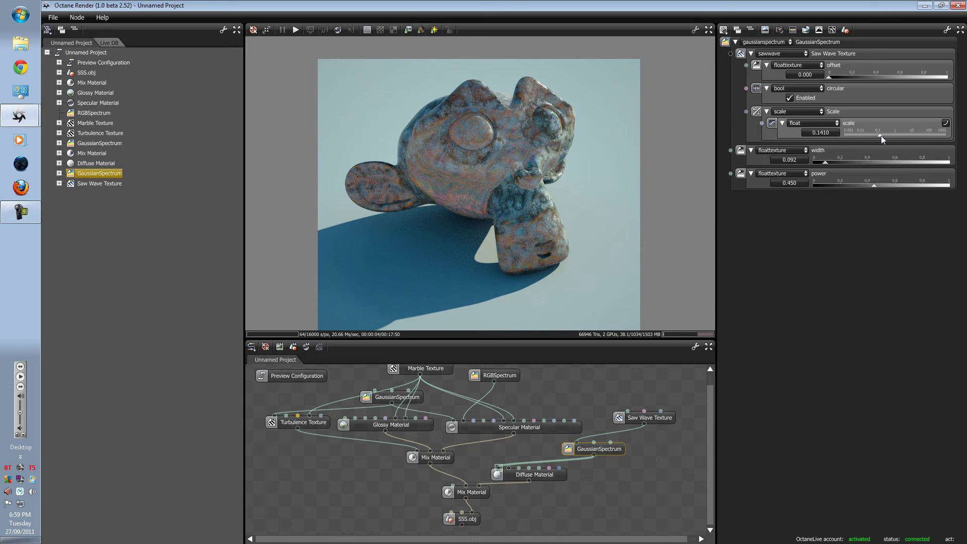
{"action": "left_click_drag", "start_coordinate": [881, 132], "coordinate": [882, 132]}
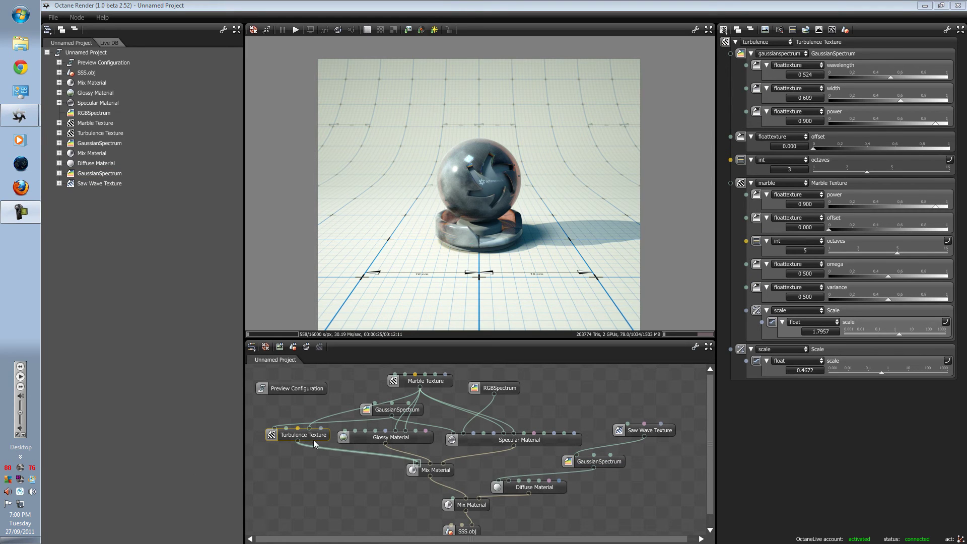
{"action": "mouse_move", "coordinate": [314, 441]}
{"action": "left_mouse_down"}
{"action": "mouse_move", "coordinate": [309, 431]}
{"action": "mouse_move", "coordinate": [344, 431]}
{"action": "left_mouse_up"}
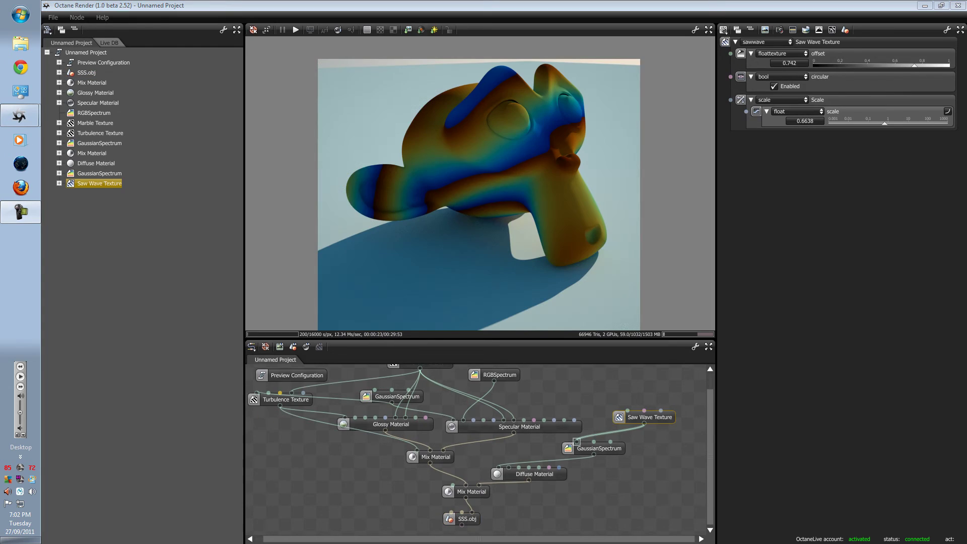
- Inspect the Mix, Diffuse, GaussianSpectrum and Saw Wave nodes, then render the monkey
{"action": "left_click", "coordinate": [472, 495]}
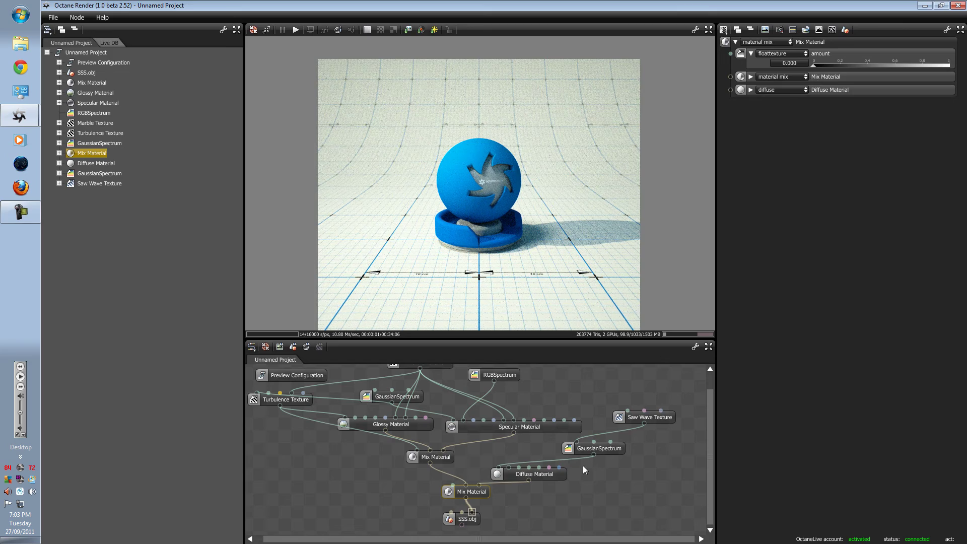
{"action": "left_click", "coordinate": [560, 478]}
{"action": "left_click", "coordinate": [600, 453]}
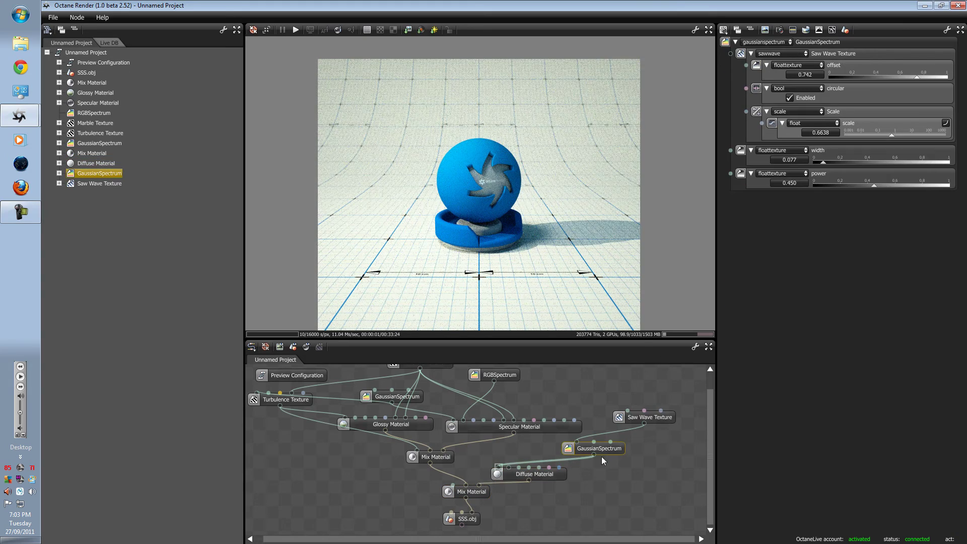
{"action": "left_click", "coordinate": [656, 421]}
{"action": "left_click", "coordinate": [463, 518]}
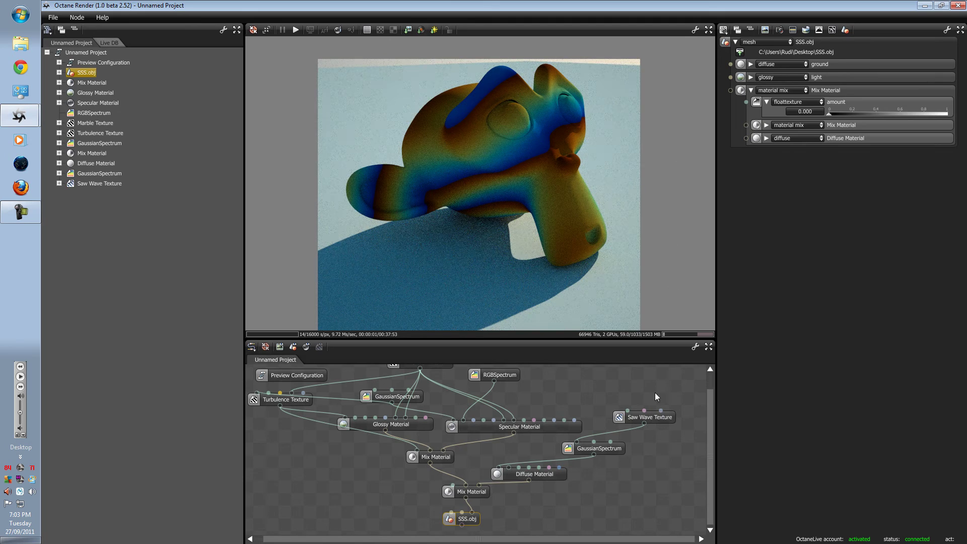
- Make the saw wave non-circular with offset 0.756 and scale 0.2314
{"action": "left_click", "coordinate": [658, 420]}
{"action": "left_click_drag", "start_coordinate": [884, 123], "coordinate": [888, 123]}
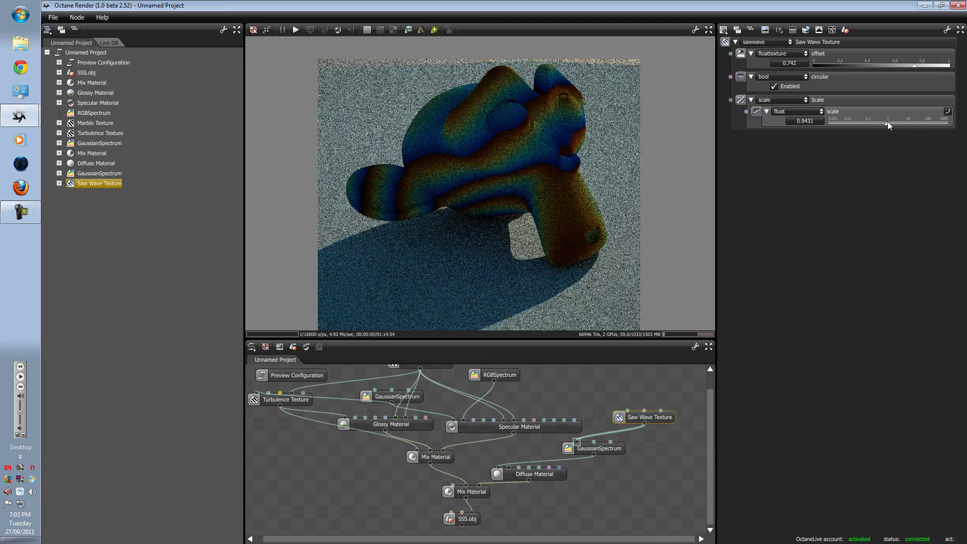
{"action": "mouse_move", "coordinate": [912, 65]}
{"action": "left_mouse_down"}
{"action": "mouse_move", "coordinate": [931, 66]}
{"action": "mouse_move", "coordinate": [916, 66]}
{"action": "left_mouse_up"}
{"action": "left_click", "coordinate": [775, 85]}
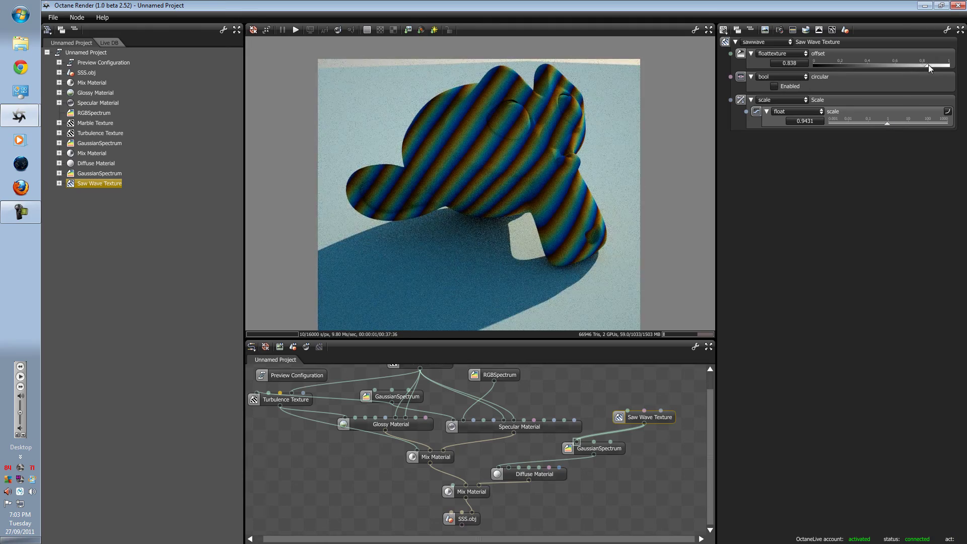
{"action": "mouse_move", "coordinate": [887, 122]}
{"action": "left_mouse_down"}
{"action": "mouse_move", "coordinate": [911, 121]}
{"action": "mouse_move", "coordinate": [862, 122]}
{"action": "mouse_move", "coordinate": [884, 123]}
{"action": "mouse_move", "coordinate": [876, 124]}
{"action": "left_mouse_up"}
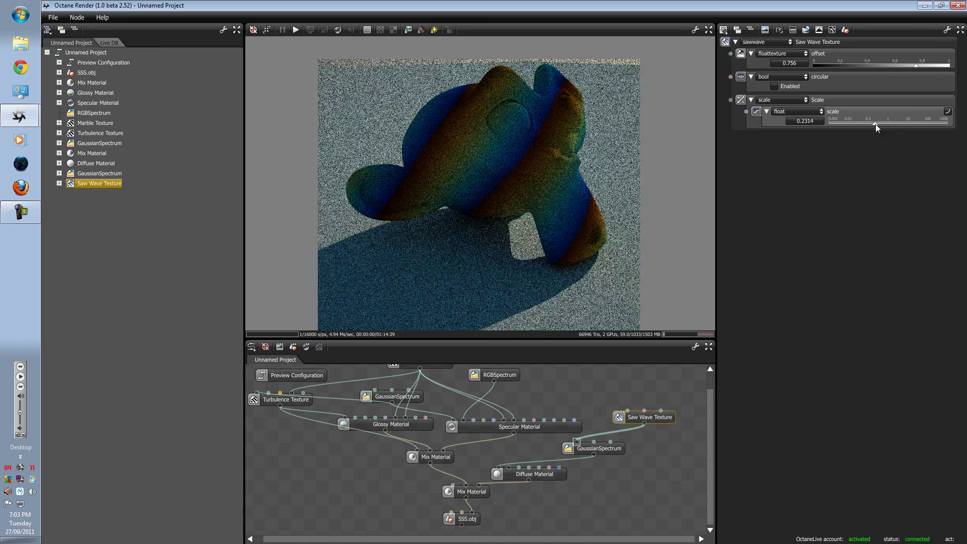
- Set the lower Mix Material's amount to 1.000
{"action": "left_click", "coordinate": [468, 491]}
{"action": "left_click", "coordinate": [830, 30]}
{"action": "left_click_drag", "start_coordinate": [814, 64], "coordinate": [940, 66]}
- Render the monkey, check the Diffuse Material, and set the Mix Material amount to 0.819
{"action": "left_click", "coordinate": [466, 523]}
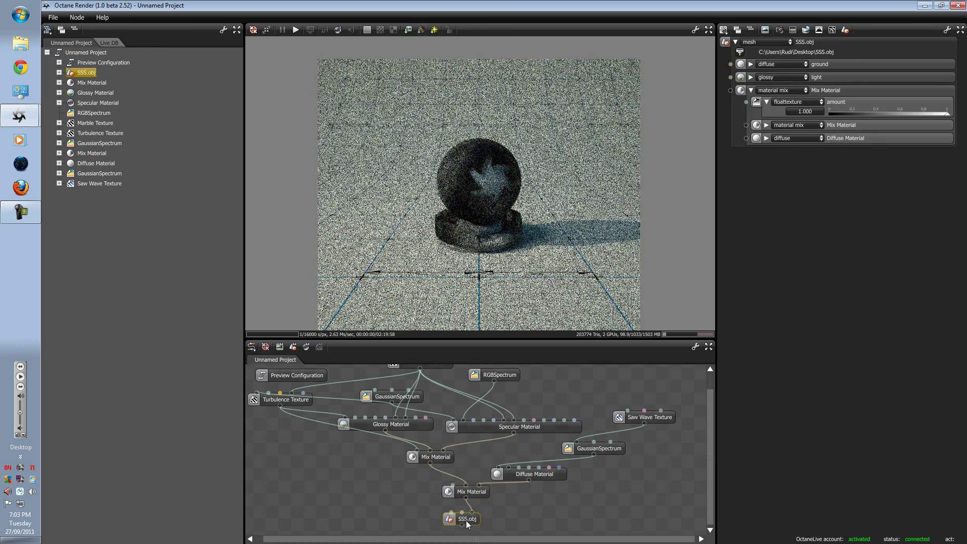
{"action": "left_click", "coordinate": [545, 473]}
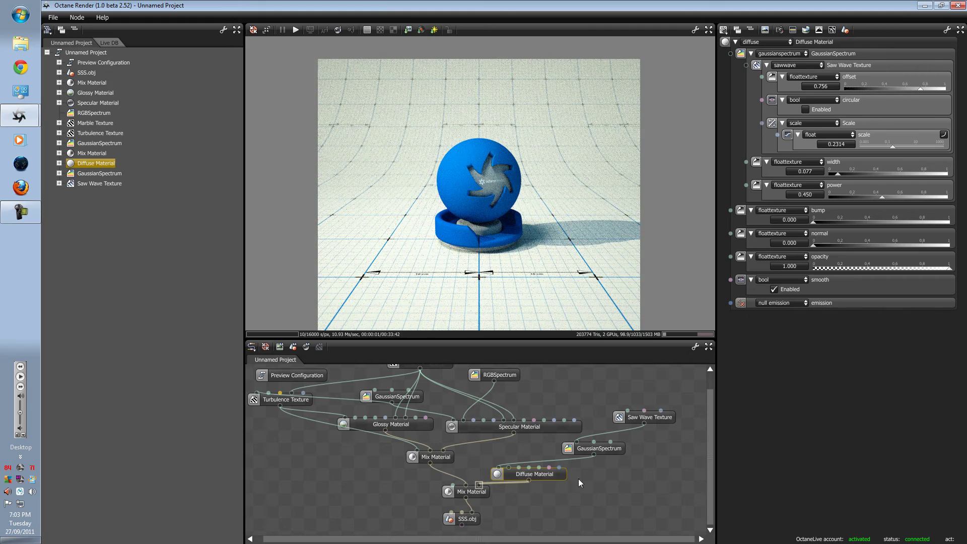
{"action": "left_click", "coordinate": [481, 489]}
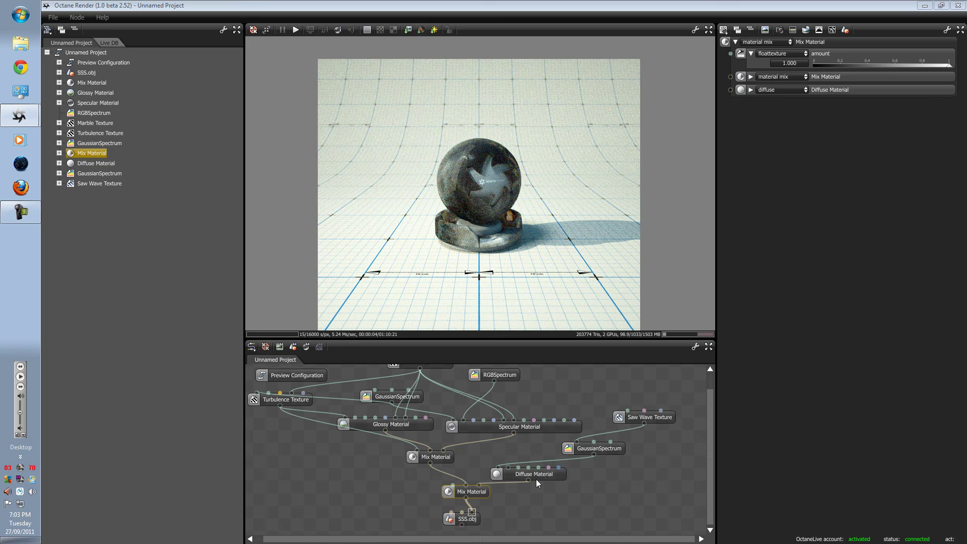
{"action": "left_click_drag", "start_coordinate": [949, 64], "coordinate": [926, 67]}
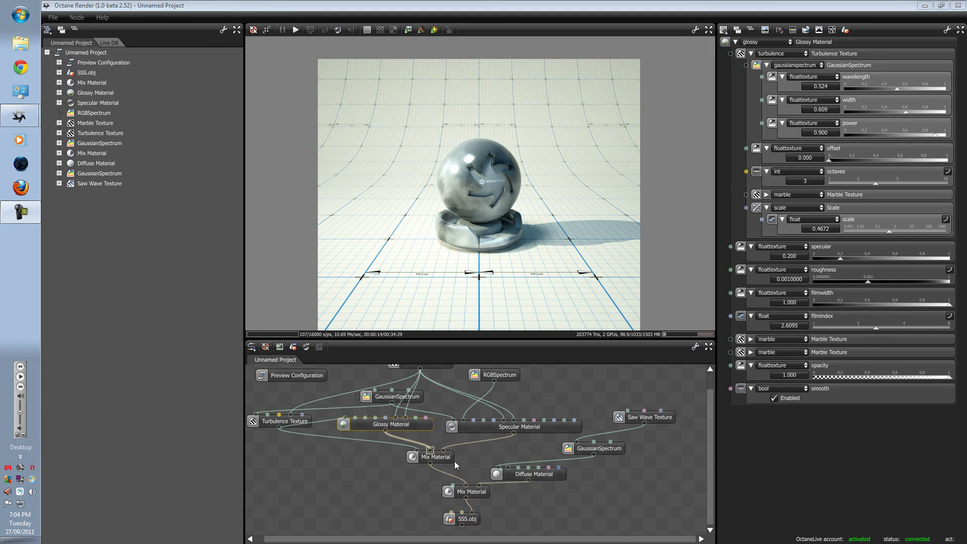
- Set the Glossy Material's roughness to 1.0 and render the monkey mesh
{"action": "left_click", "coordinate": [472, 455]}
{"action": "left_click", "coordinate": [413, 426]}
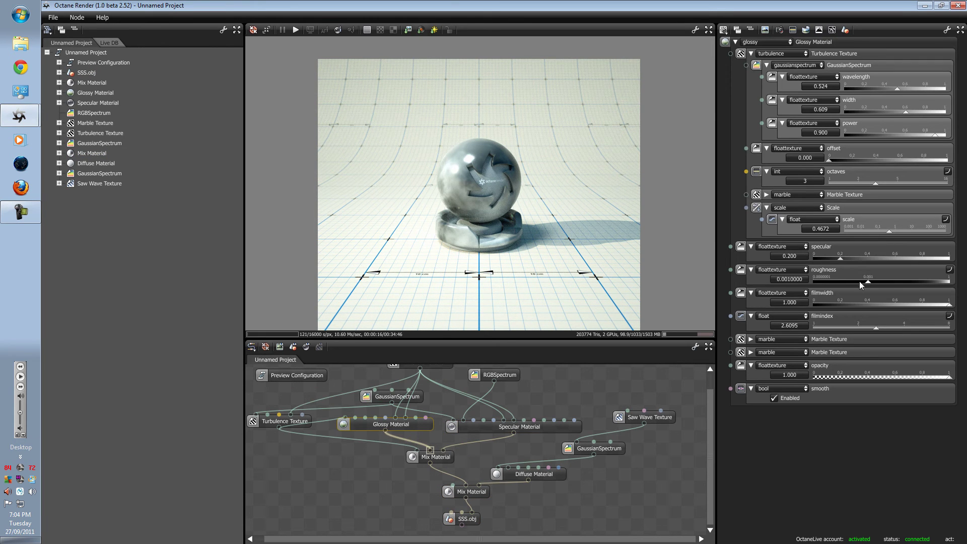
{"action": "left_click_drag", "start_coordinate": [868, 281], "coordinate": [949, 281]}
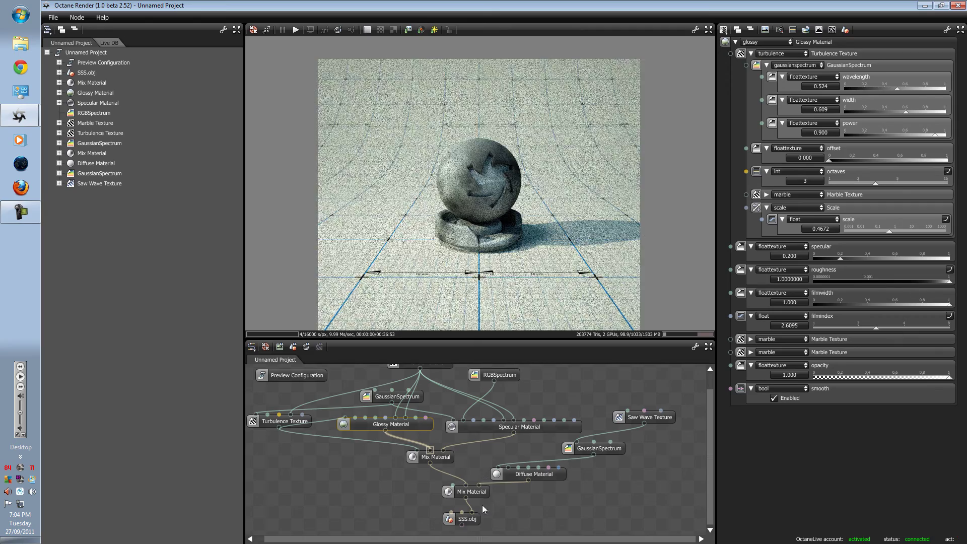
{"action": "left_click", "coordinate": [473, 520]}
{"action": "double_click", "coordinate": [474, 520]}
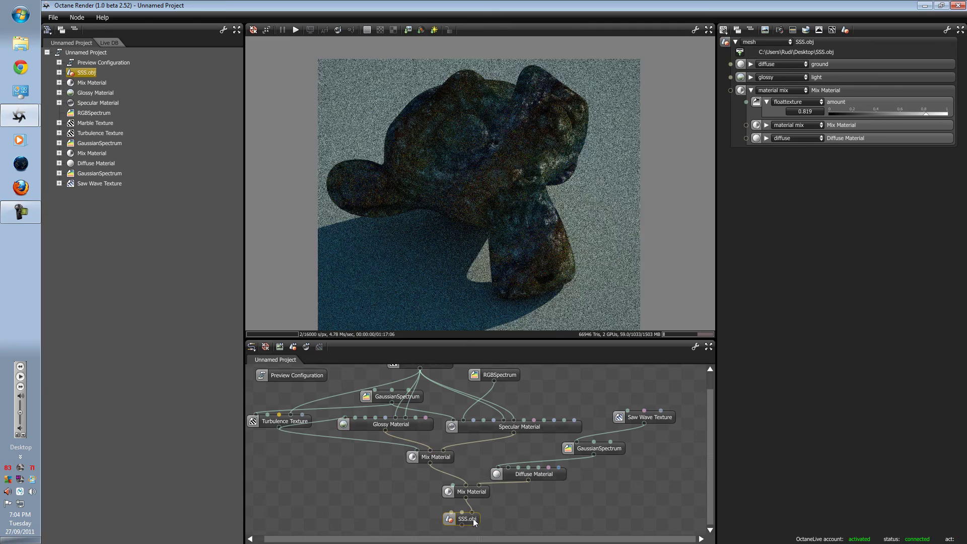
- Lower the Glossy Material's film index to 1.6594 and zoom in on the re-rendered monkey
{"action": "double_click", "coordinate": [420, 427]}
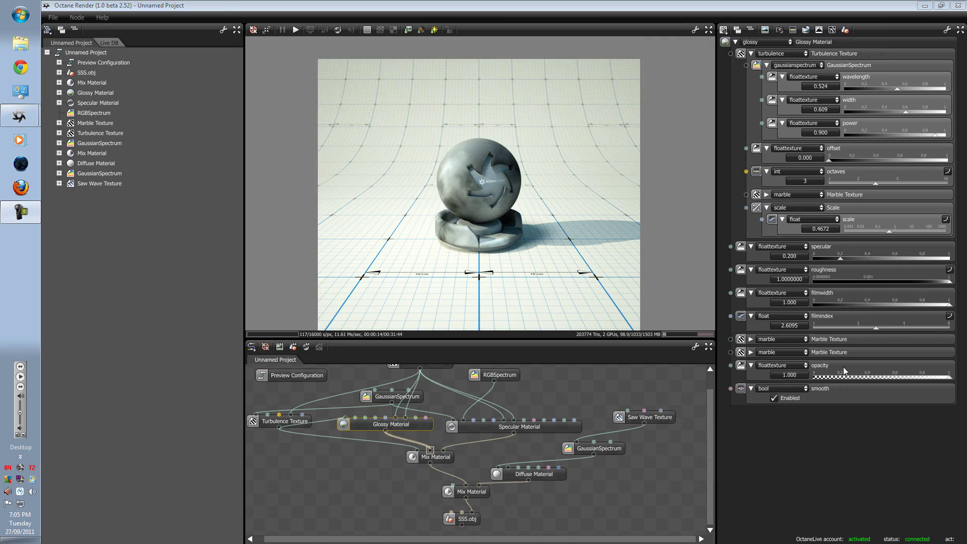
{"action": "left_click_drag", "start_coordinate": [875, 327], "coordinate": [846, 326]}
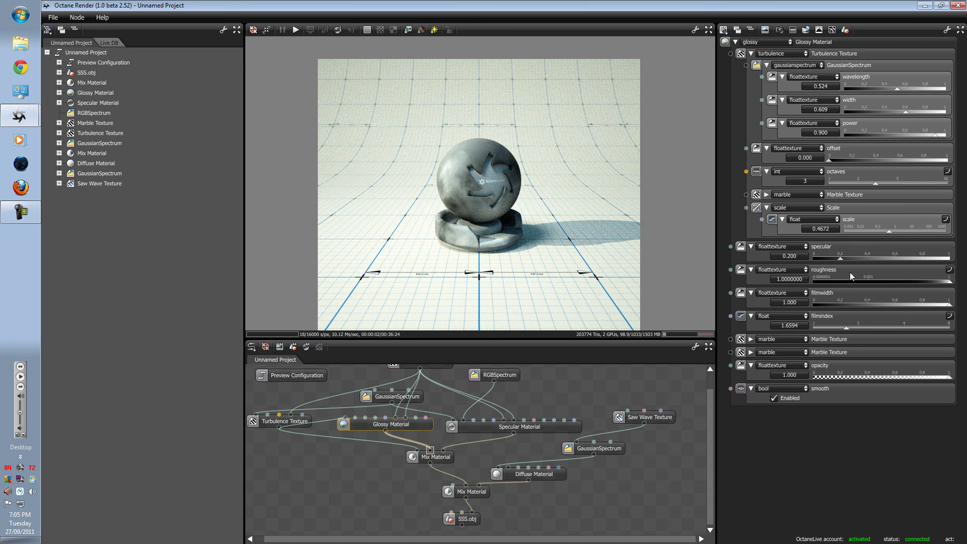
{"action": "double_click", "coordinate": [465, 522]}
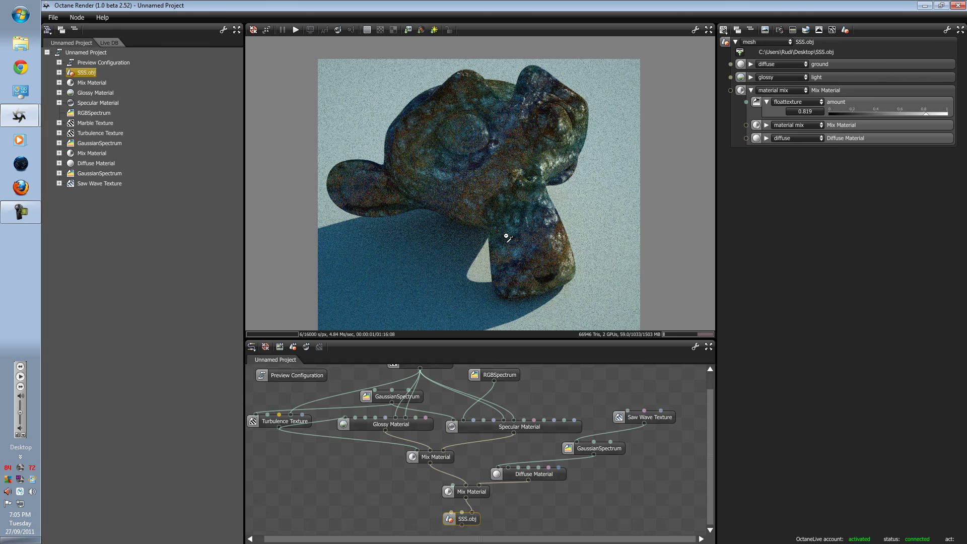
{"action": "scroll", "coordinate": [507, 211], "scroll_direction": "up", "scroll_amount": 2}
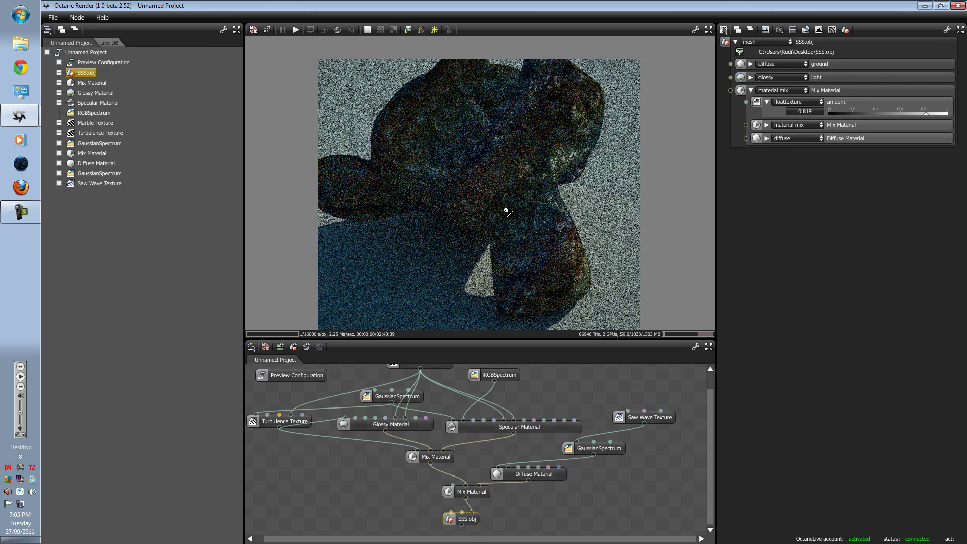
{"action": "scroll", "coordinate": [506, 212], "scroll_direction": "up", "scroll_amount": 1}
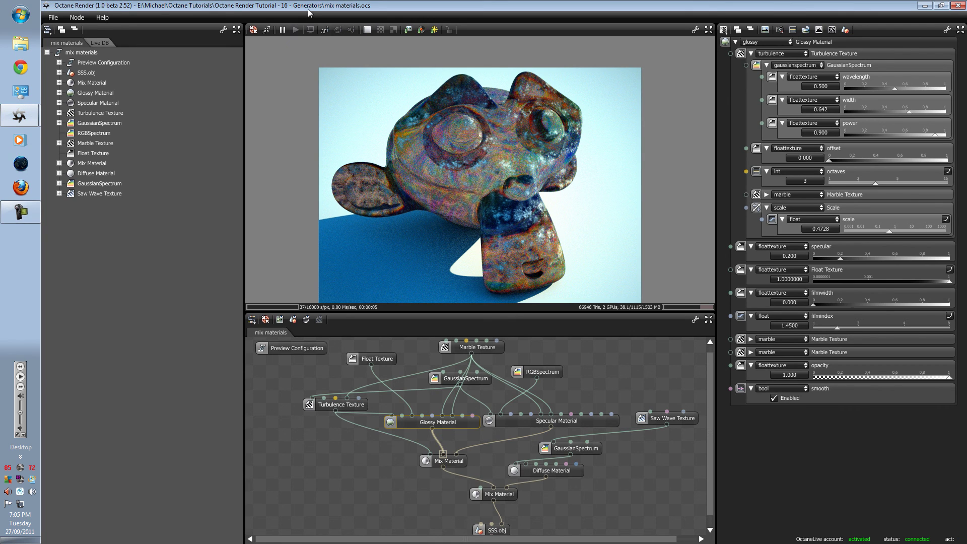
- Restart rendering the loaded mix materials.ocs project and orbit around its SSS.obj monkey
{"action": "left_click", "coordinate": [295, 30]}
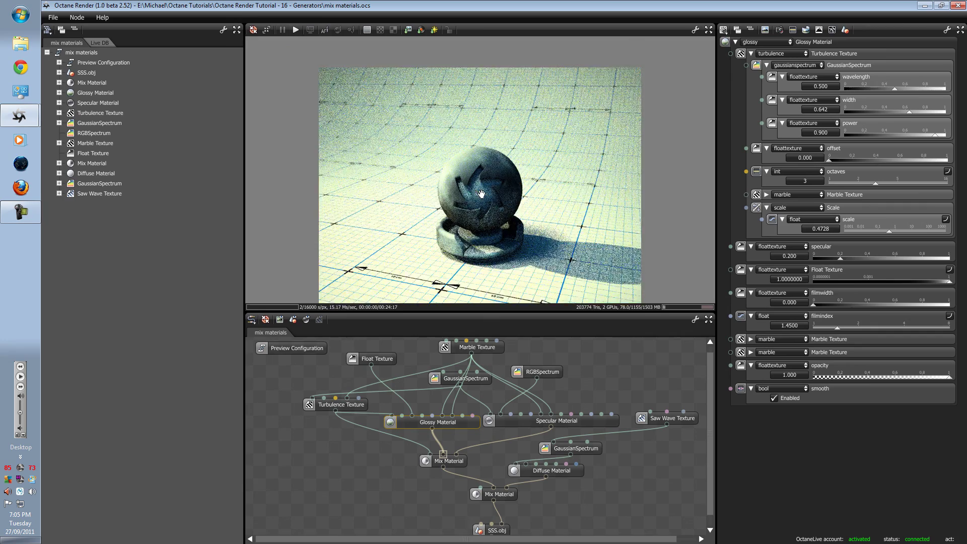
{"action": "left_click", "coordinate": [499, 532]}
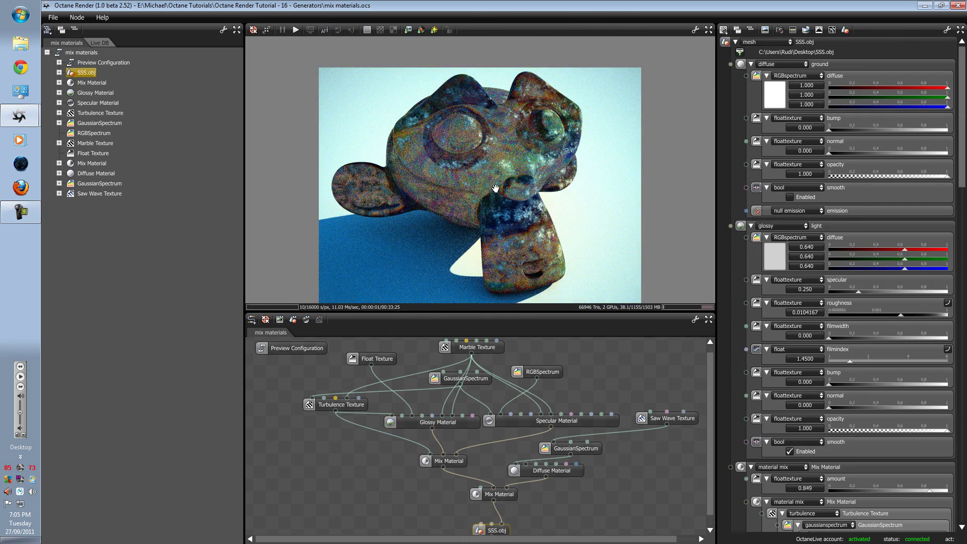
{"action": "left_click_drag", "start_coordinate": [540, 235], "coordinate": [550, 230]}
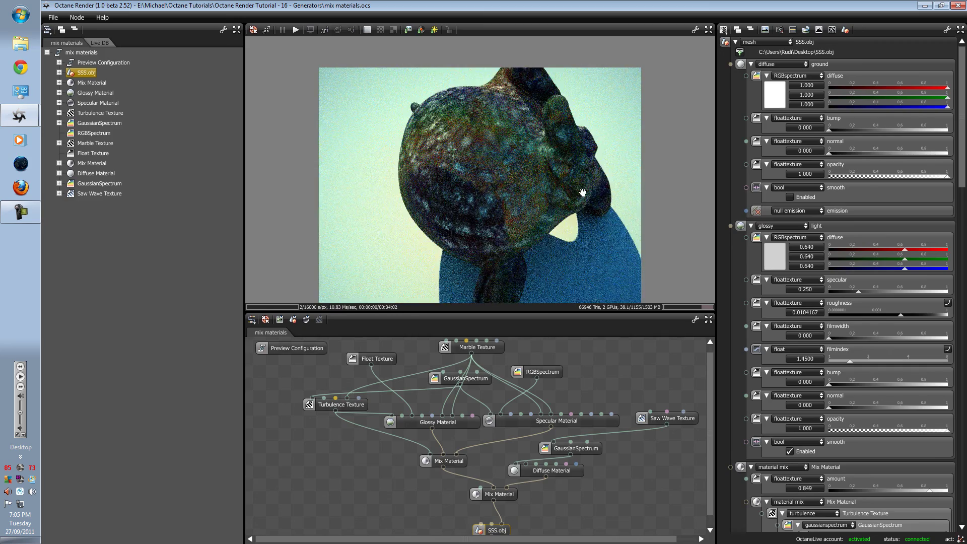